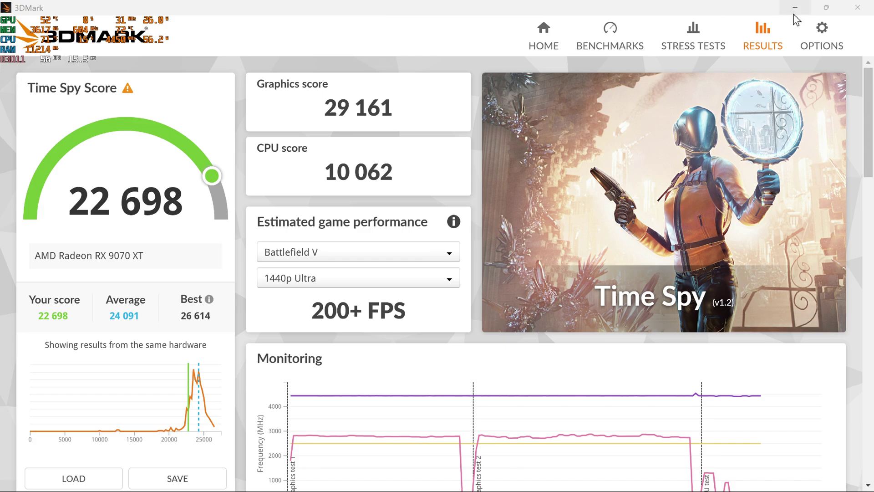
Step: Review the baseline Time Spy result: 22 698 overall, graphics 29 161, CPU 10 062
{"action": "mouse_move", "coordinate": [648, 479]}
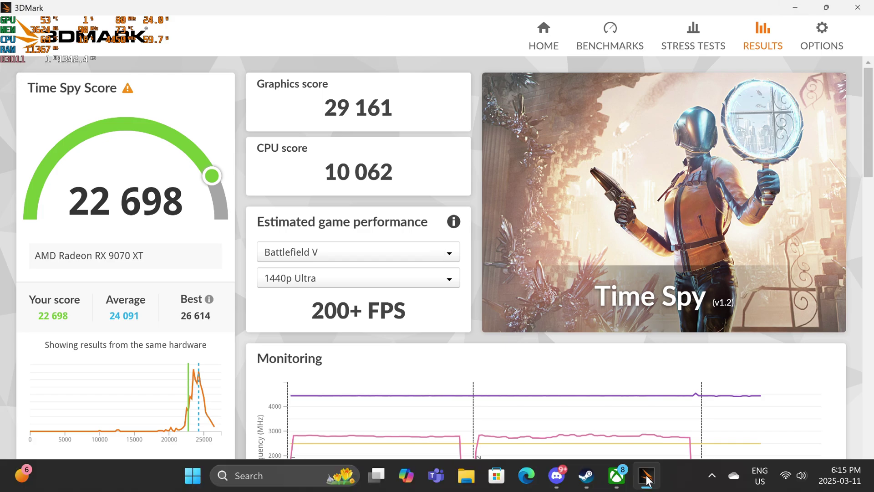
Step: Launch AMD Software: Adrenalin Edition from the desktop and show its live Performance metrics
{"action": "left_click", "coordinate": [793, 10]}
{"action": "right_click", "coordinate": [548, 217]}
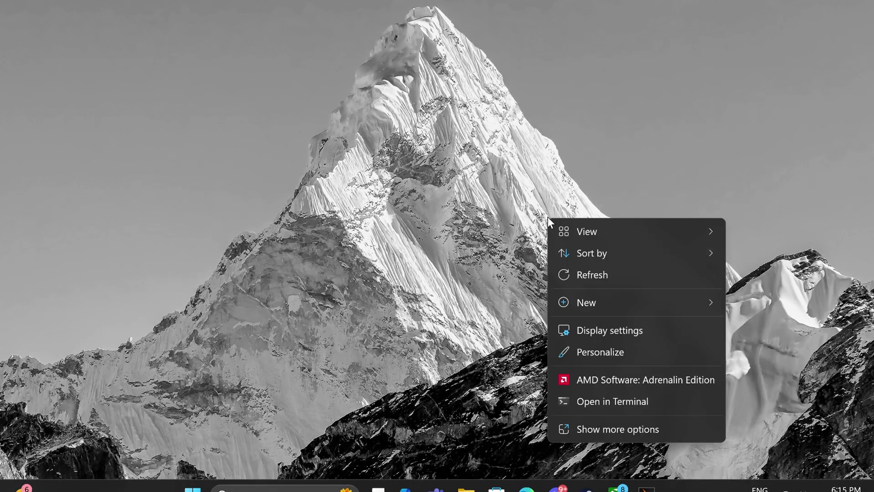
{"action": "left_click", "coordinate": [638, 376]}
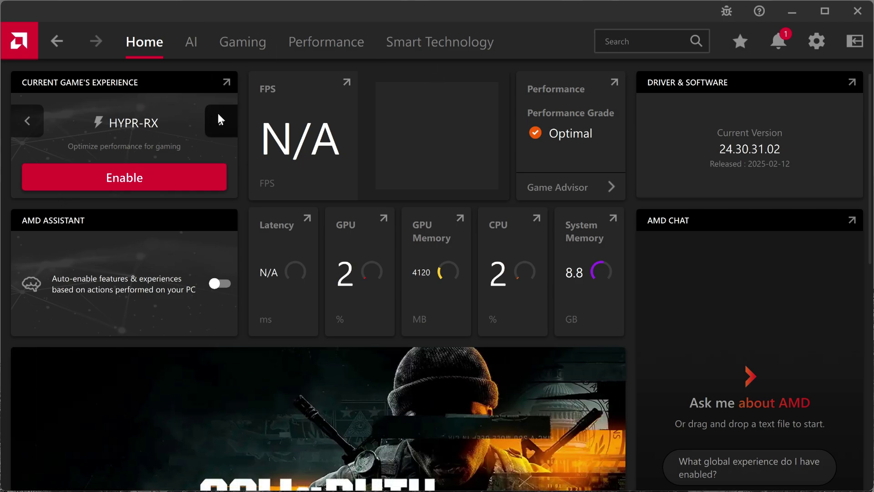
{"action": "left_click", "coordinate": [195, 47]}
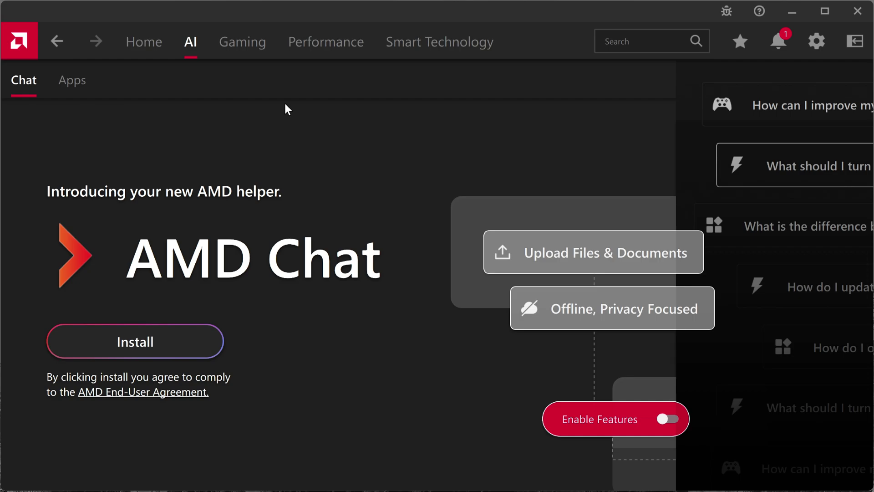
{"action": "left_click", "coordinate": [307, 40]}
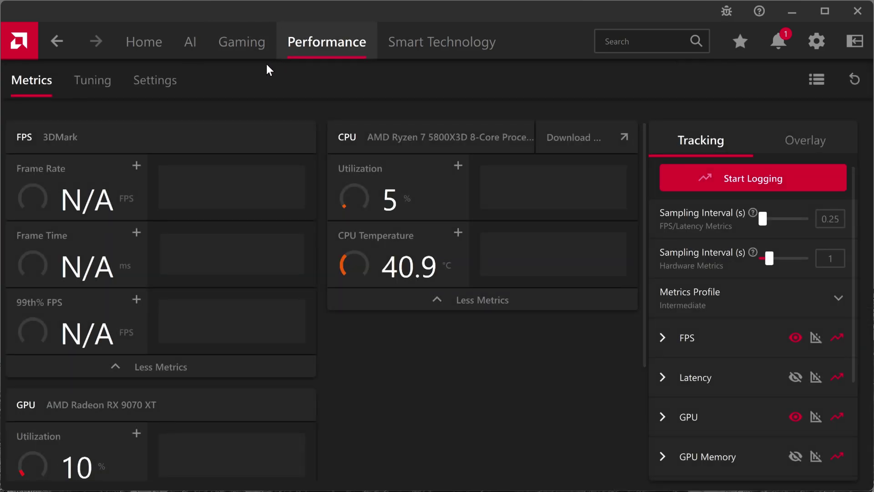
Step: Turn off Radeon Anti-Lag in 3DMark's game profile, switching its Gaming Experience to Custom
{"action": "left_click", "coordinate": [249, 50]}
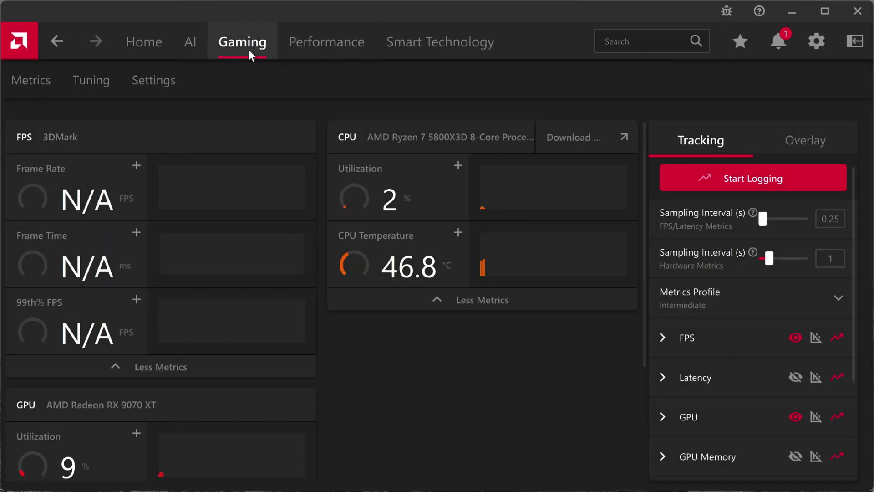
{"action": "scroll", "coordinate": [183, 173], "scroll_direction": "down", "scroll_amount": 10}
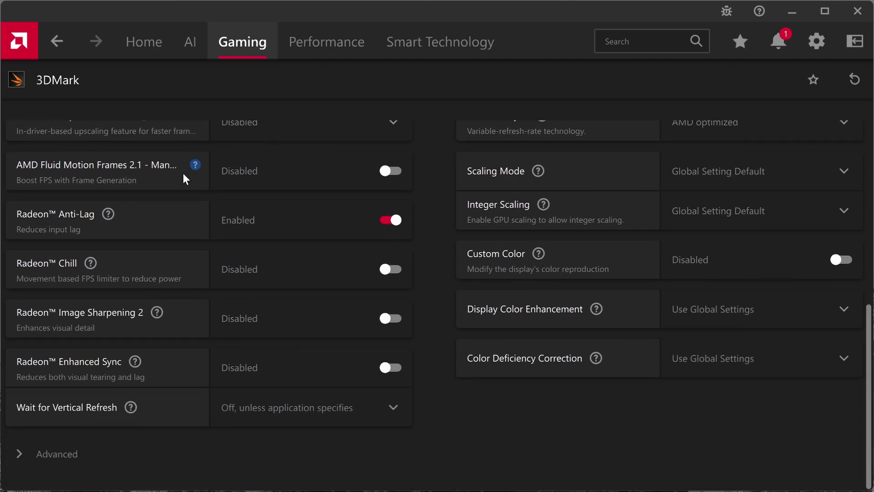
{"action": "scroll", "coordinate": [183, 173], "scroll_direction": "up", "scroll_amount": 10}
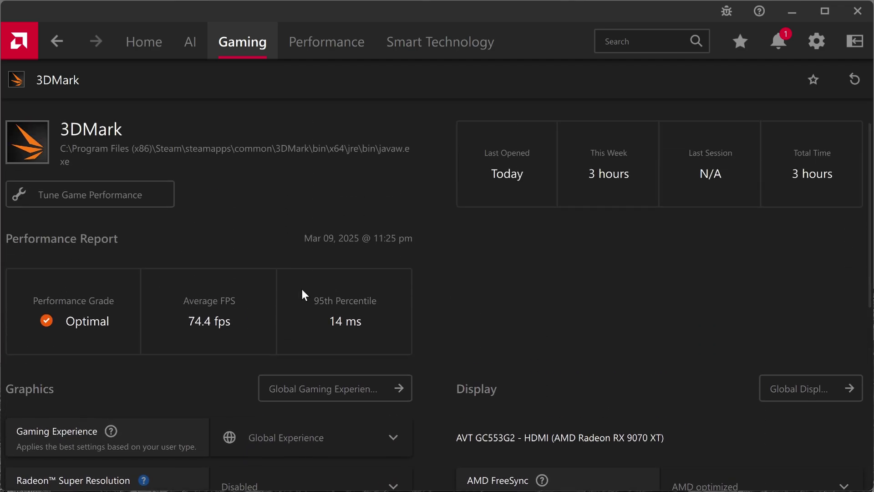
{"action": "scroll", "coordinate": [302, 290], "scroll_direction": "down", "scroll_amount": 6}
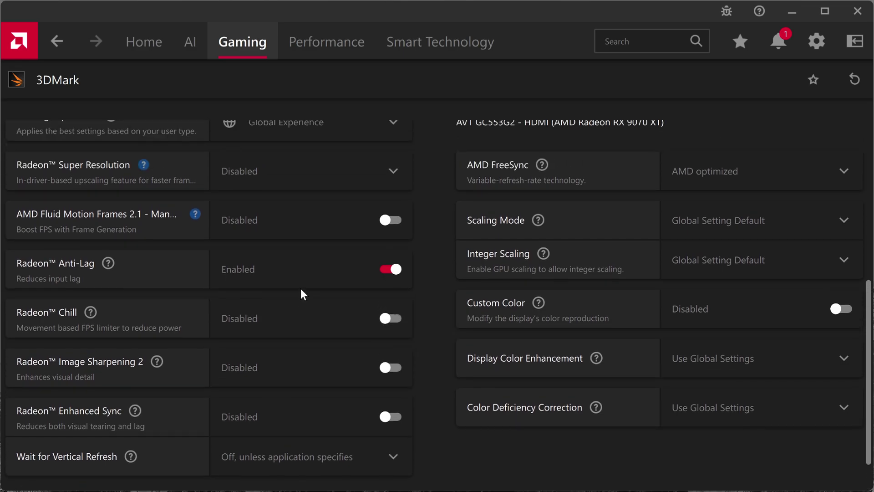
{"action": "scroll", "coordinate": [301, 289], "scroll_direction": "up", "scroll_amount": 6}
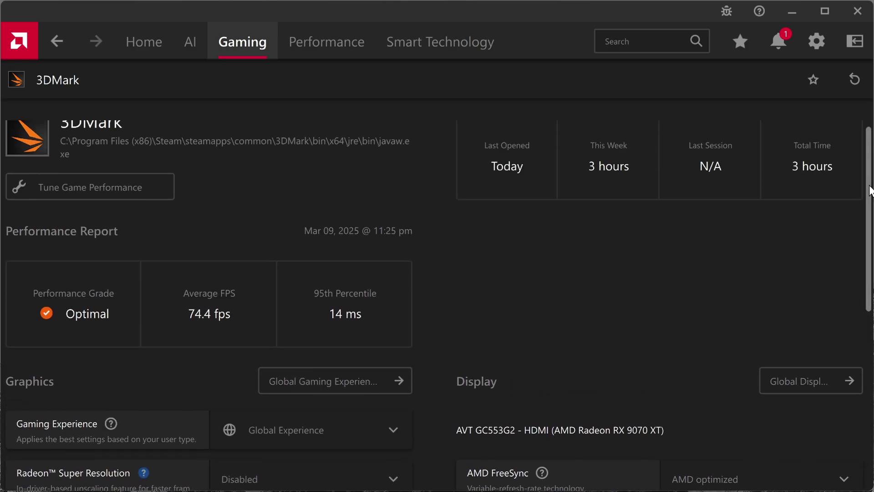
{"action": "left_click_drag", "start_coordinate": [869, 190], "coordinate": [856, 239]}
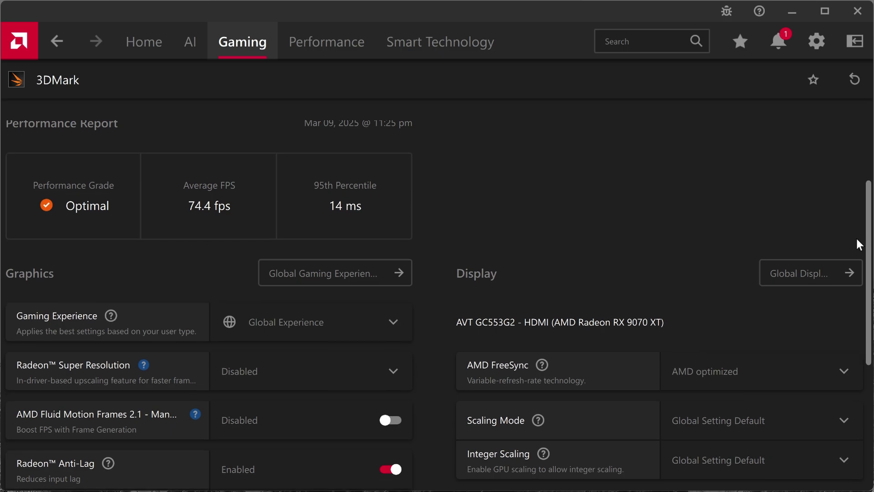
{"action": "left_click_drag", "start_coordinate": [855, 244], "coordinate": [849, 263]}
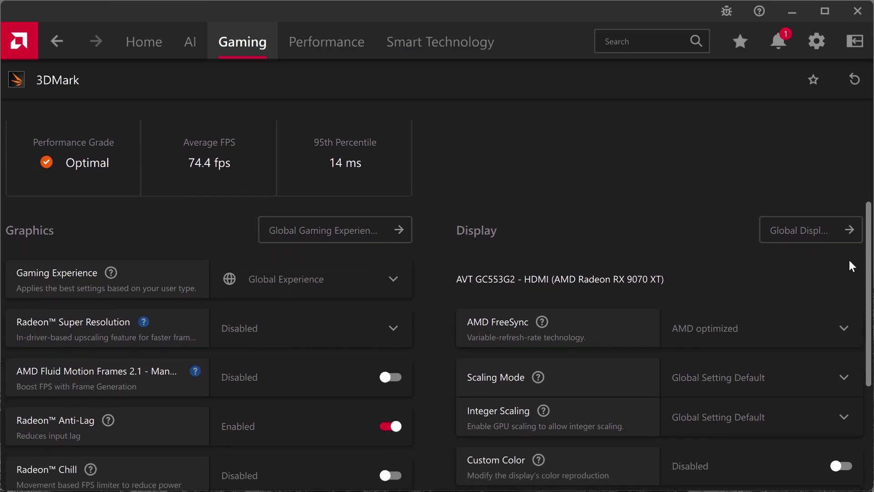
{"action": "left_click", "coordinate": [382, 427]}
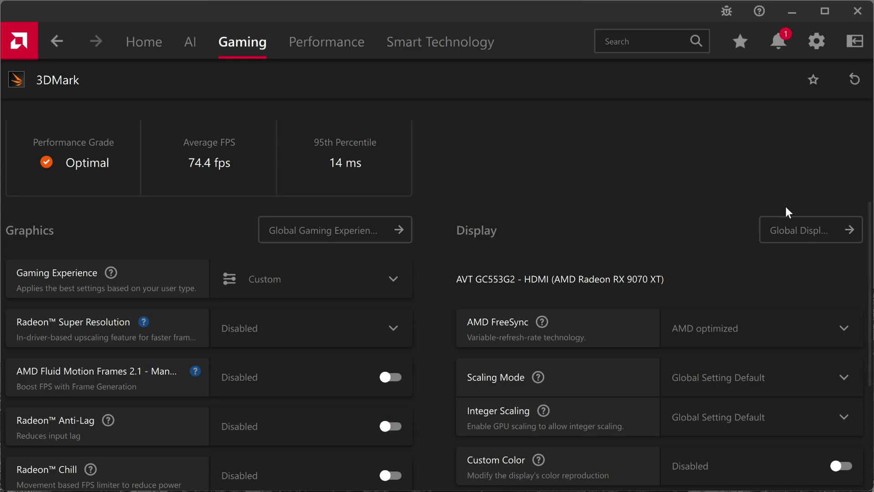
{"action": "scroll", "coordinate": [864, 266], "scroll_direction": "down", "scroll_amount": 1}
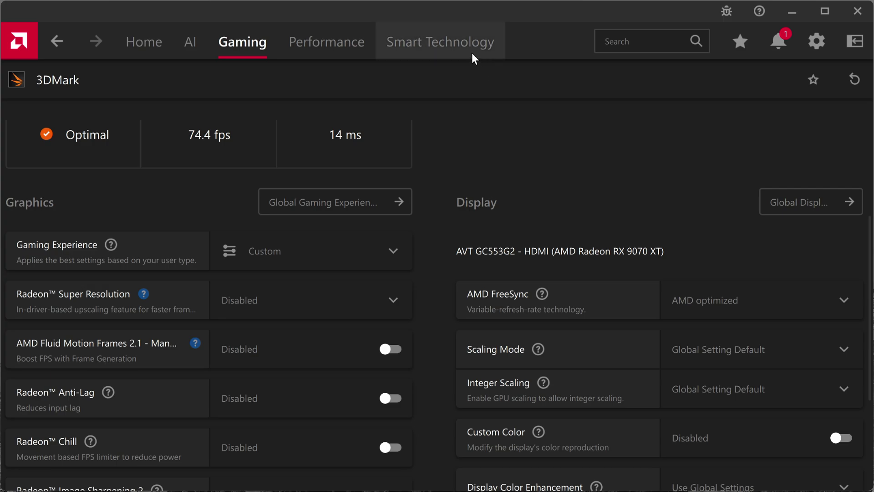
Step: Bring up Performance Tuning, showing GPU Tuning on the Custom preset with a 0 MHz offset
{"action": "left_click", "coordinate": [472, 53]}
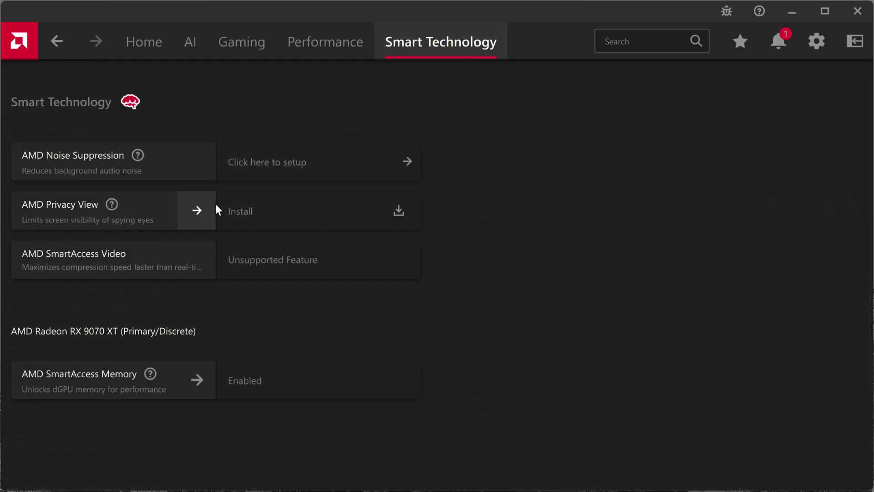
{"action": "left_click", "coordinate": [327, 39]}
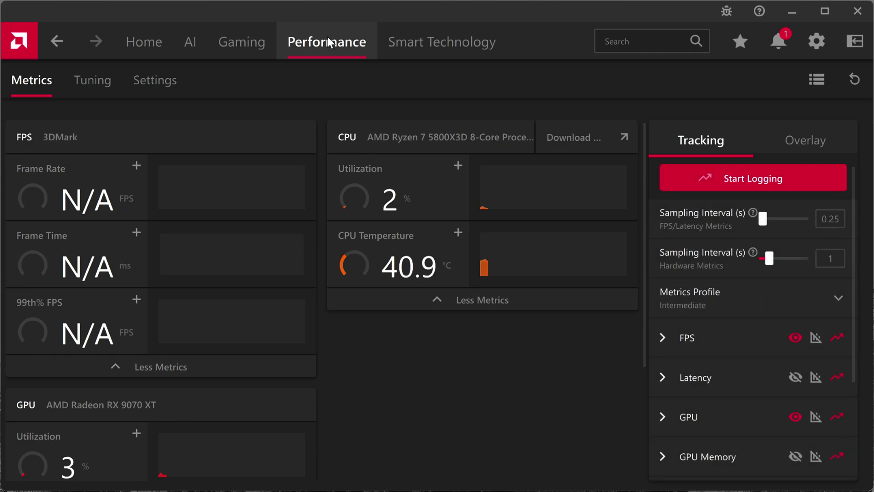
{"action": "left_click", "coordinate": [83, 77]}
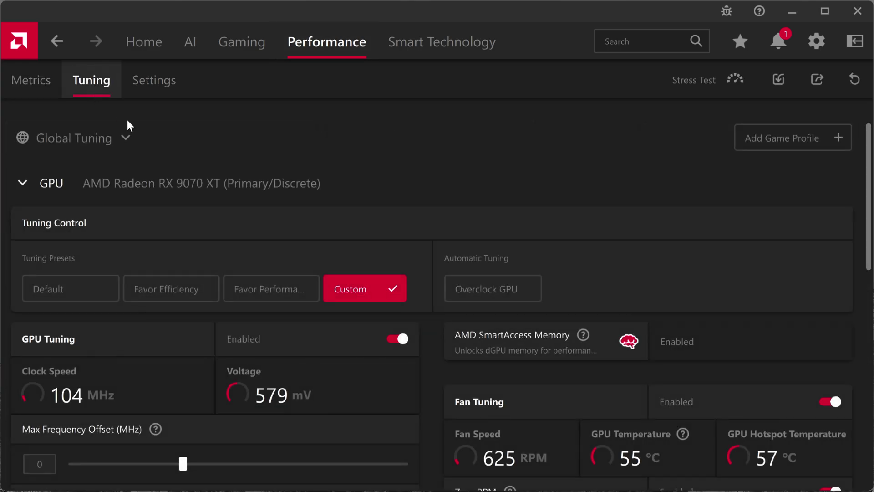
{"action": "scroll", "coordinate": [315, 218], "scroll_direction": "down", "scroll_amount": 3}
{"action": "scroll", "coordinate": [315, 217], "scroll_direction": "down", "scroll_amount": 5}
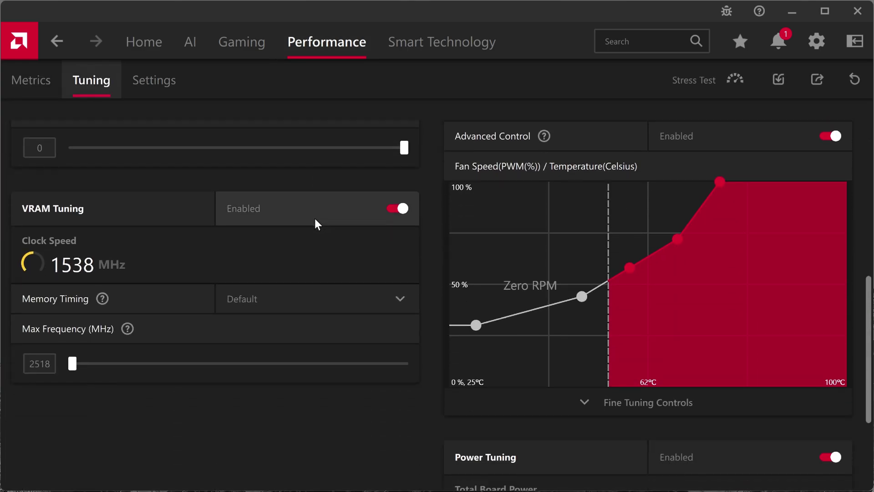
{"action": "scroll", "coordinate": [315, 217], "scroll_direction": "up", "scroll_amount": 2}
{"action": "scroll", "coordinate": [315, 217], "scroll_direction": "up", "scroll_amount": 2}
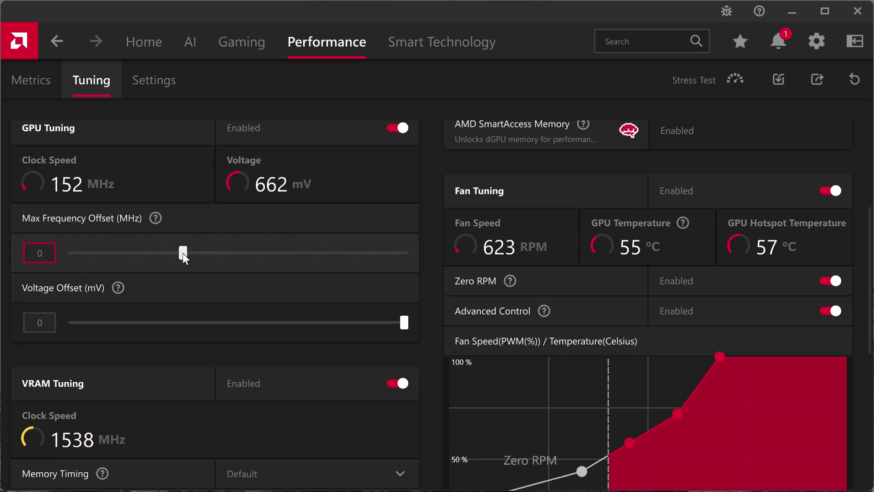
Step: Set the GPU Max Frequency Offset to 570 MHz and Voltage Offset to -105 mV
{"action": "left_click_drag", "start_coordinate": [182, 253], "coordinate": [310, 252]}
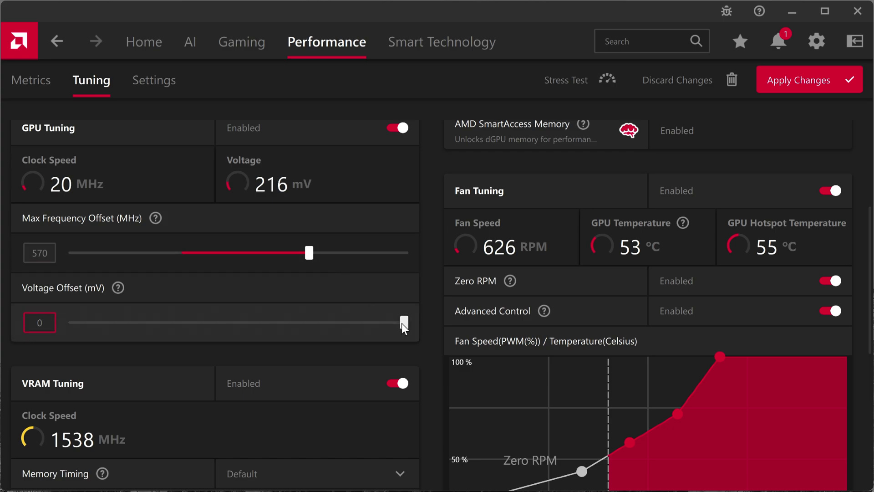
{"action": "left_click_drag", "start_coordinate": [402, 323], "coordinate": [317, 326]}
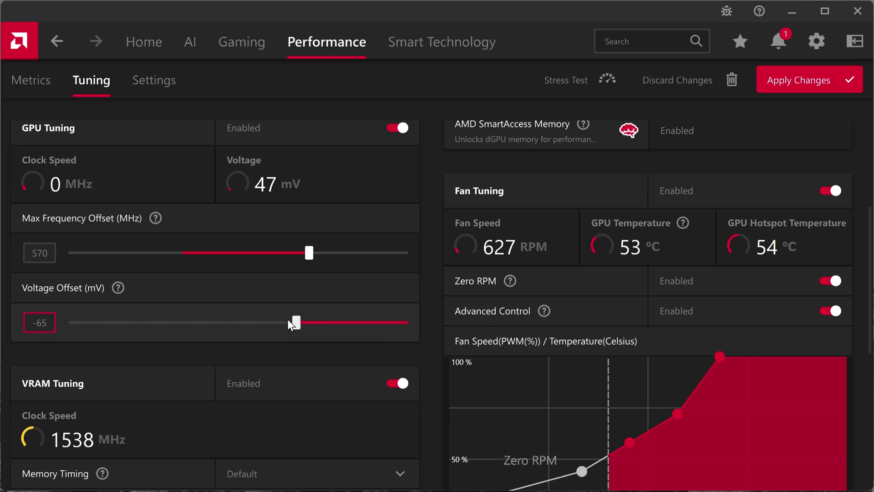
{"action": "left_click_drag", "start_coordinate": [291, 319], "coordinate": [240, 317]}
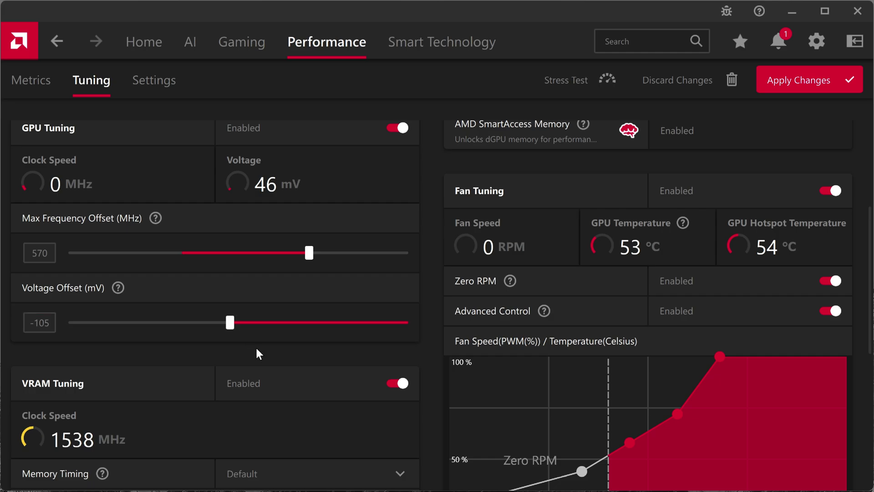
{"action": "scroll", "coordinate": [275, 365], "scroll_direction": "down", "scroll_amount": 6}
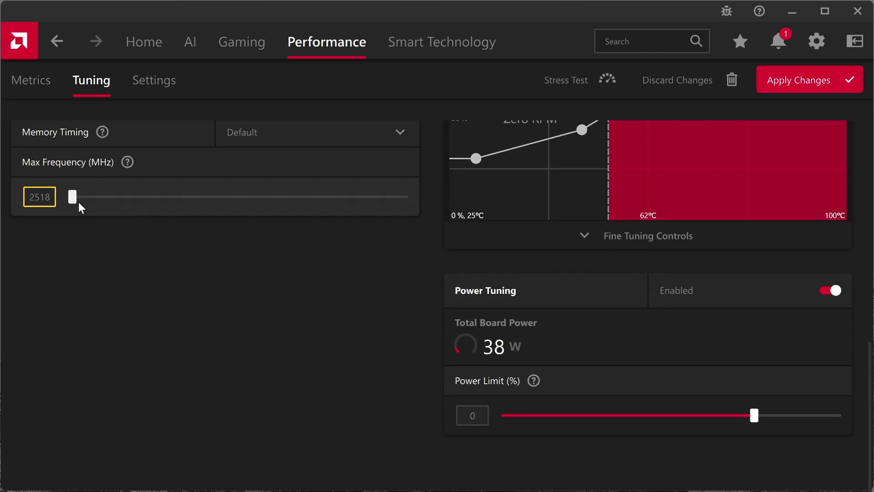
Step: Set VRAM Max Frequency to 2824 MHz and Memory Timing to Fast Timing
{"action": "left_click_drag", "start_coordinate": [75, 195], "coordinate": [283, 193]}
{"action": "scroll", "coordinate": [285, 296], "scroll_direction": "up", "scroll_amount": 10}
{"action": "scroll", "coordinate": [285, 296], "scroll_direction": "up", "scroll_amount": 1}
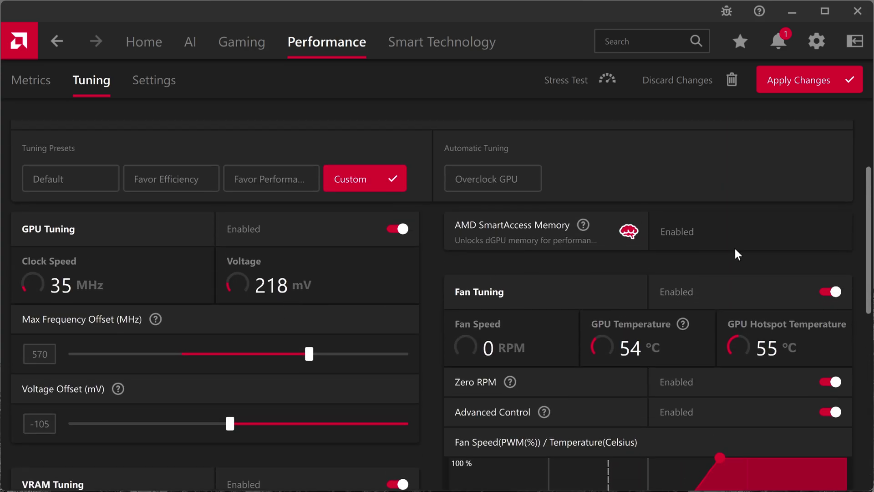
{"action": "left_click_drag", "start_coordinate": [869, 214], "coordinate": [849, 296]}
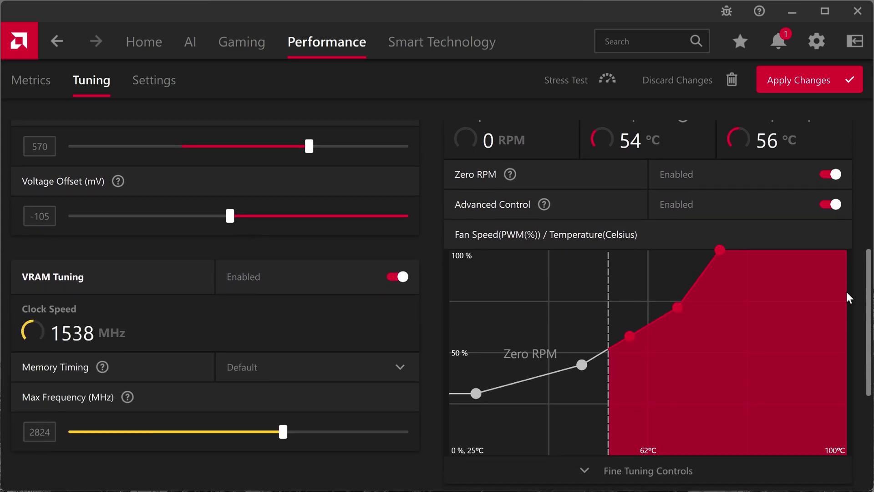
{"action": "left_click", "coordinate": [399, 373]}
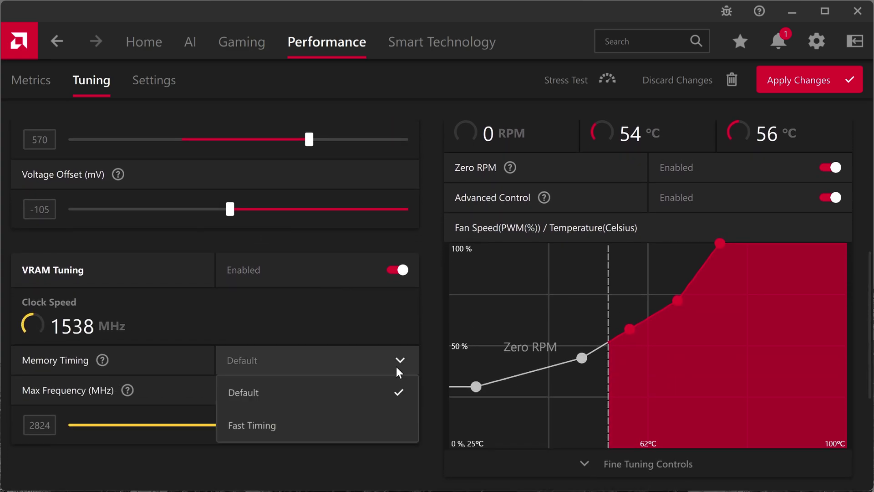
{"action": "left_click", "coordinate": [272, 434]}
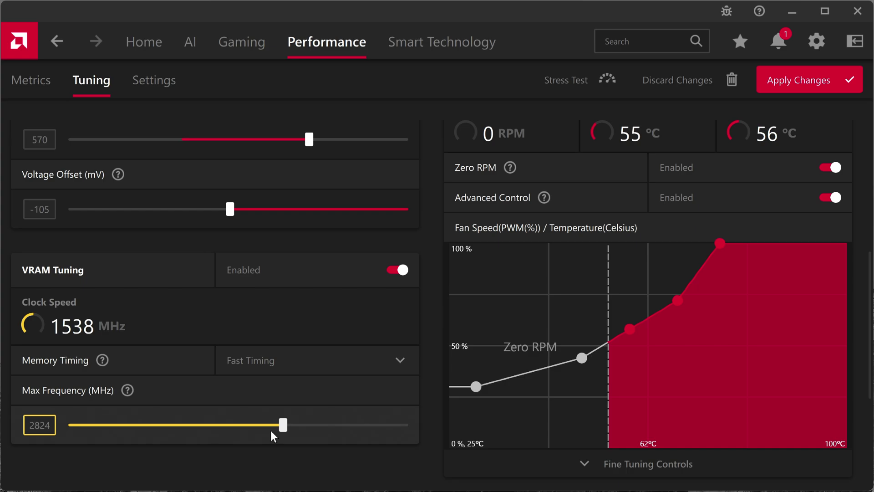
Step: Disable Zero RPM and raise every fan curve point to 100% fan speed
{"action": "left_click", "coordinate": [824, 169]}
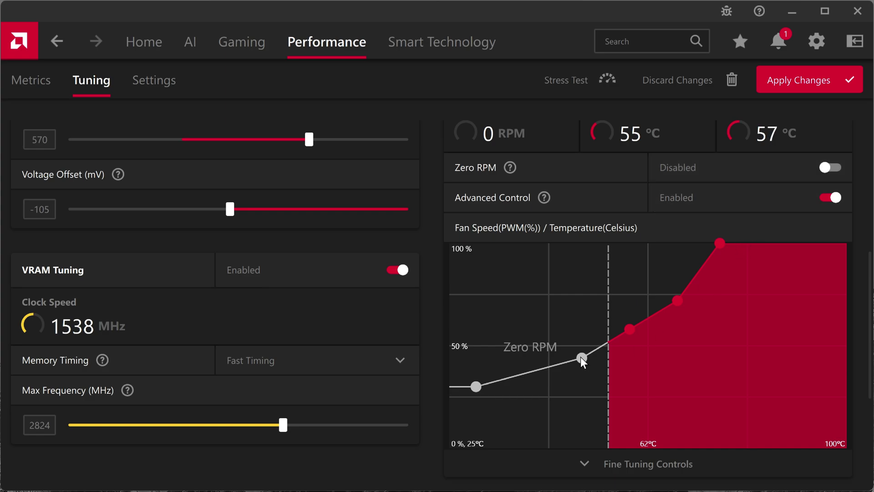
{"action": "left_click_drag", "start_coordinate": [582, 358], "coordinate": [565, 243]}
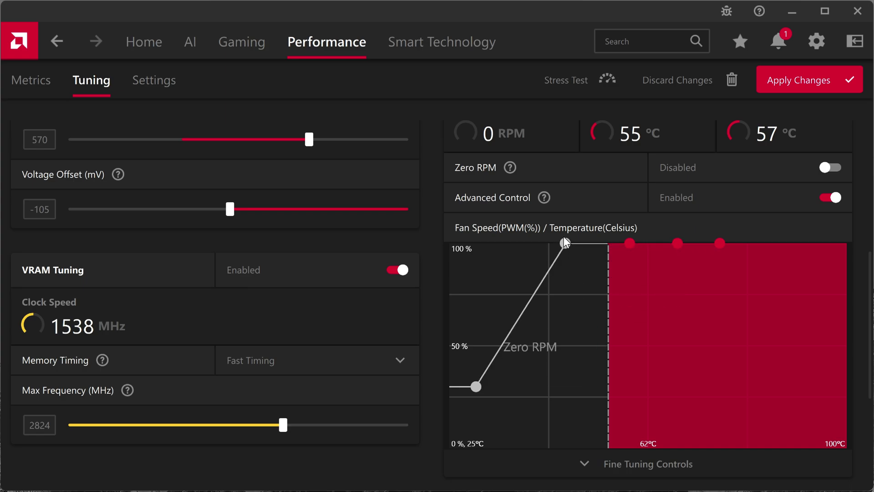
{"action": "left_click_drag", "start_coordinate": [475, 387], "coordinate": [440, 231]}
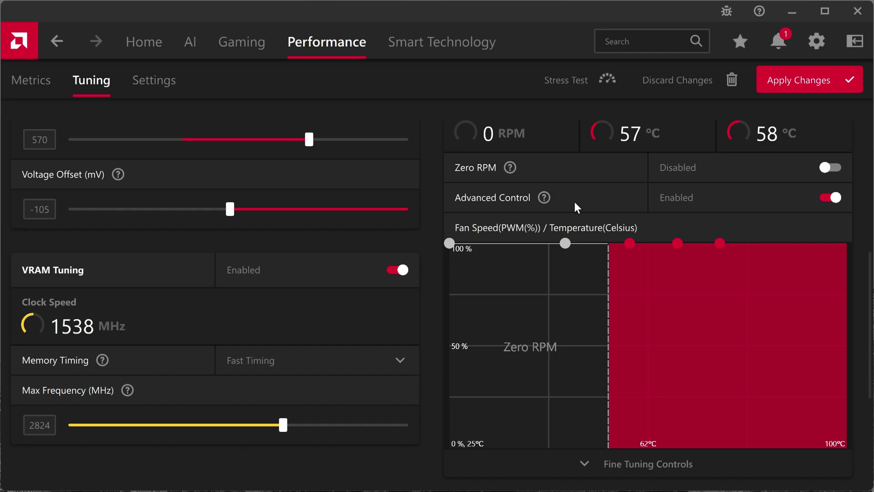
{"action": "scroll", "coordinate": [577, 207], "scroll_direction": "up", "scroll_amount": 6}
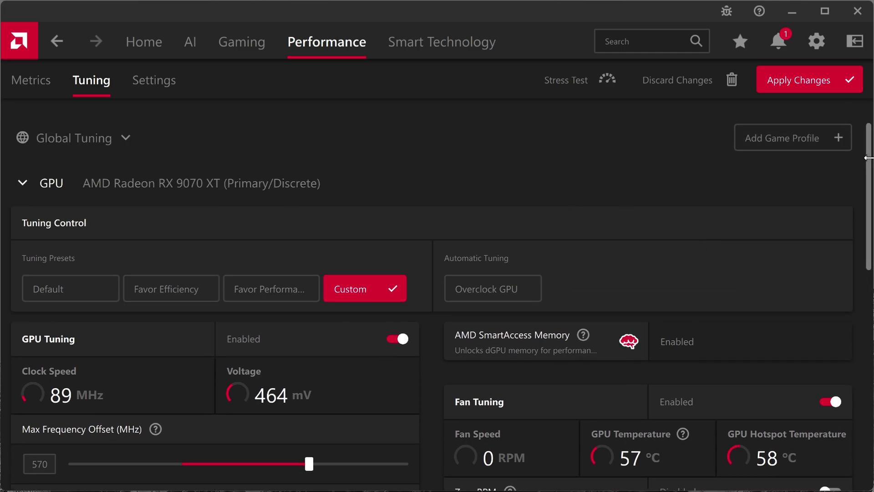
{"action": "scroll", "coordinate": [866, 164], "scroll_direction": "down", "scroll_amount": 3}
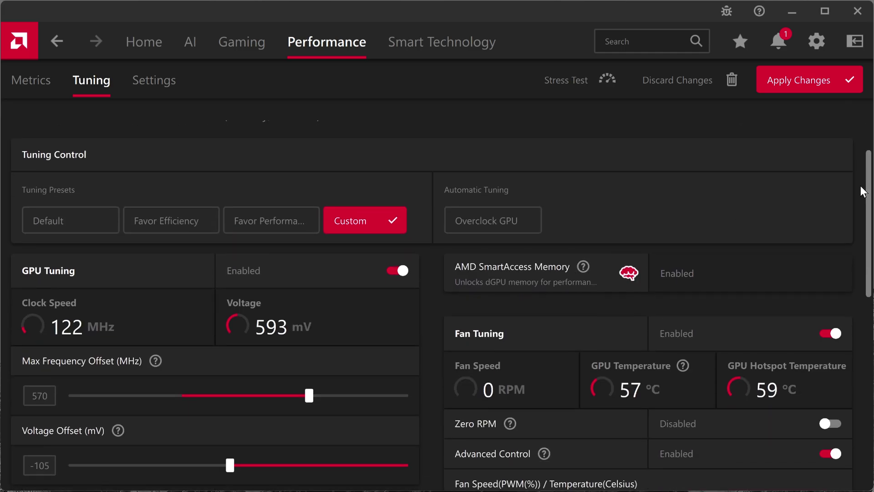
{"action": "mouse_move", "coordinate": [860, 186]}
{"action": "left_mouse_down"}
{"action": "mouse_move", "coordinate": [851, 211]}
{"action": "mouse_move", "coordinate": [850, 194]}
{"action": "left_mouse_up"}
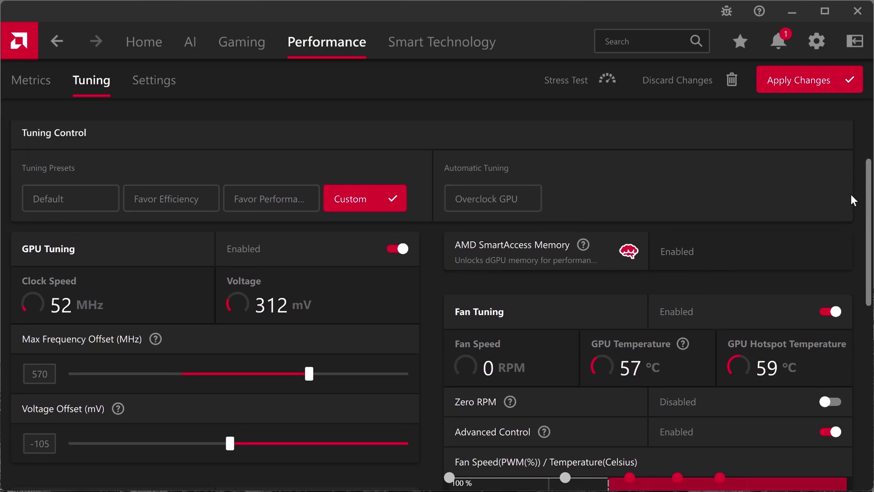
{"action": "scroll", "coordinate": [838, 238], "scroll_direction": "down", "scroll_amount": 8}
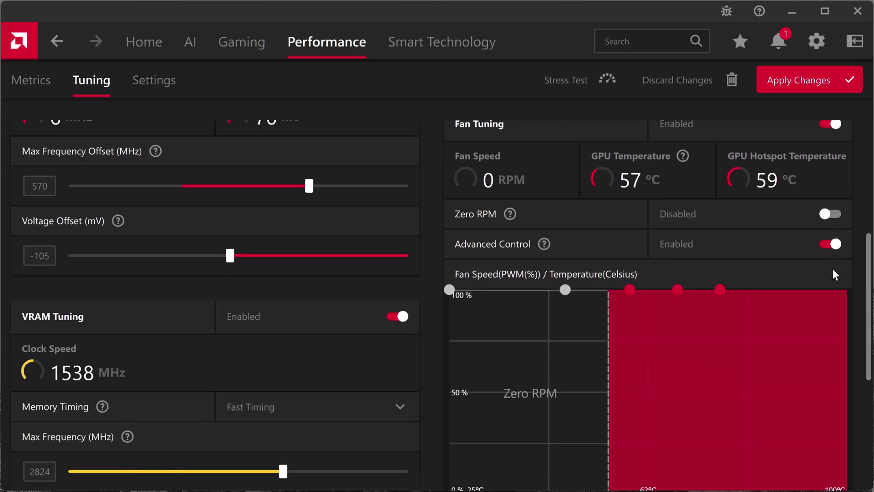
Step: Raise the Power Limit from 0 to 10% and apply all the tuning changes
{"action": "scroll", "coordinate": [833, 270], "scroll_direction": "down", "scroll_amount": 10}
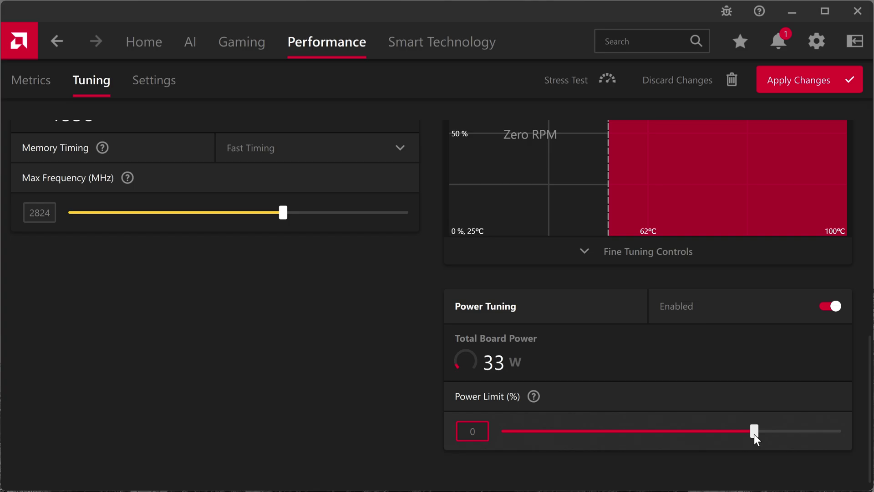
{"action": "scroll", "coordinate": [754, 433], "scroll_direction": "up", "scroll_amount": 10}
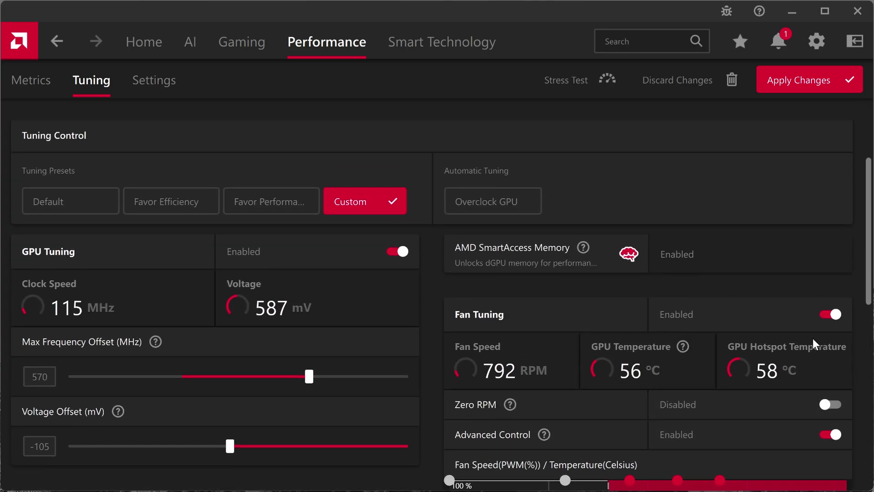
{"action": "scroll", "coordinate": [812, 338], "scroll_direction": "down", "scroll_amount": 5}
{"action": "scroll", "coordinate": [812, 337], "scroll_direction": "down", "scroll_amount": 5}
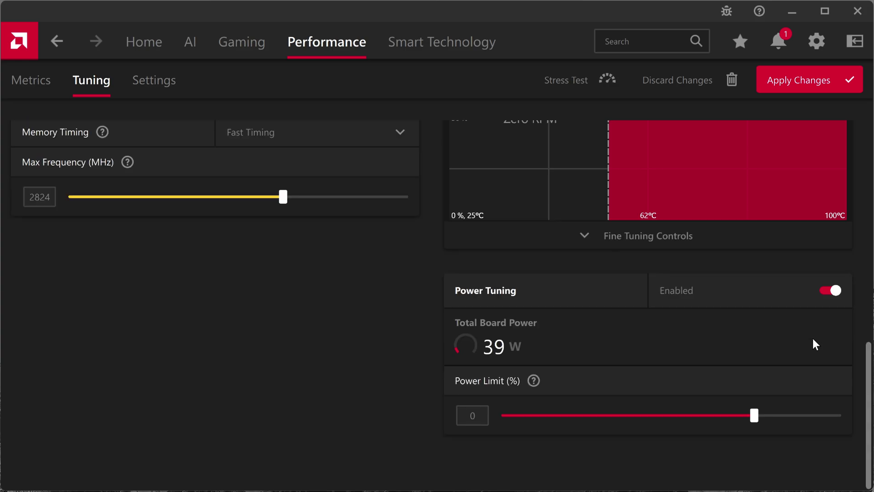
{"action": "left_click", "coordinate": [833, 416]}
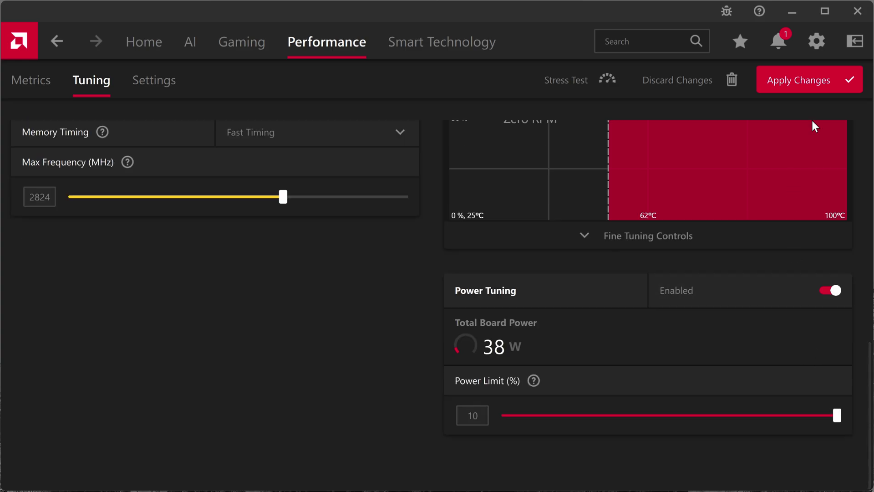
{"action": "left_click", "coordinate": [794, 87]}
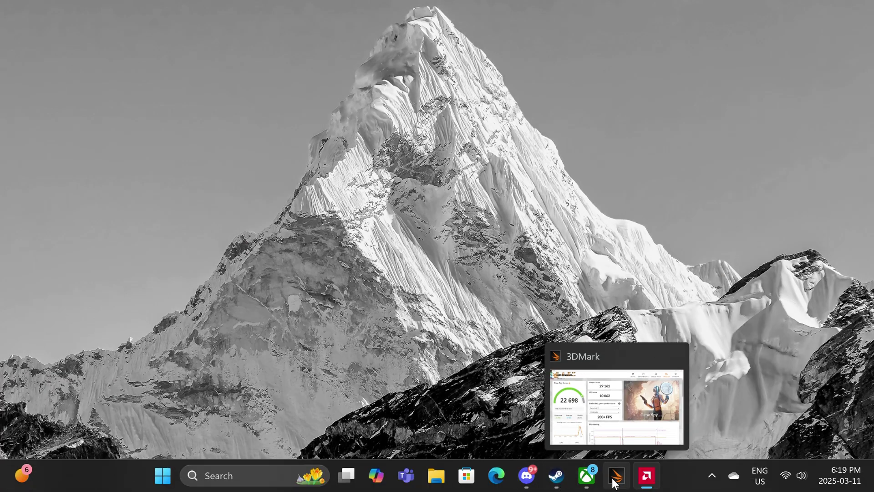
Step: Return to 3DMark and open the Time Spy benchmark page for the RX 9070 XT
{"action": "left_click", "coordinate": [615, 475]}
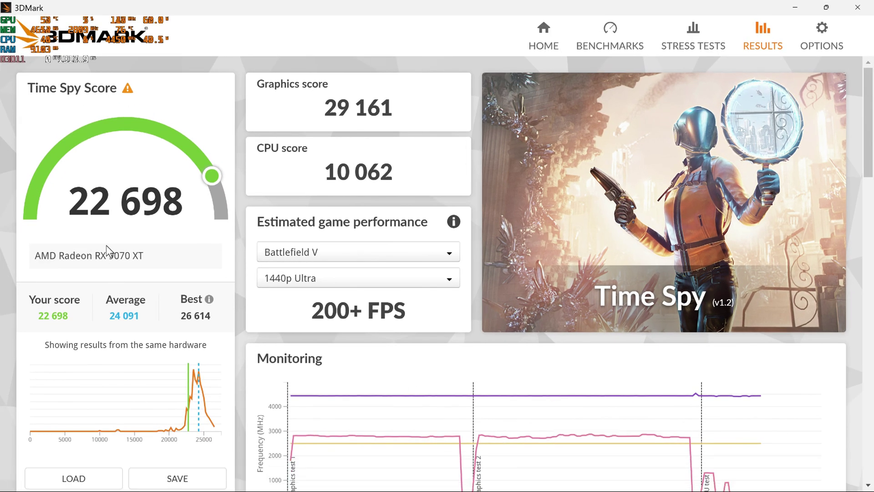
{"action": "left_click", "coordinate": [584, 44]}
{"action": "scroll", "coordinate": [496, 222], "scroll_direction": "down", "scroll_amount": 3}
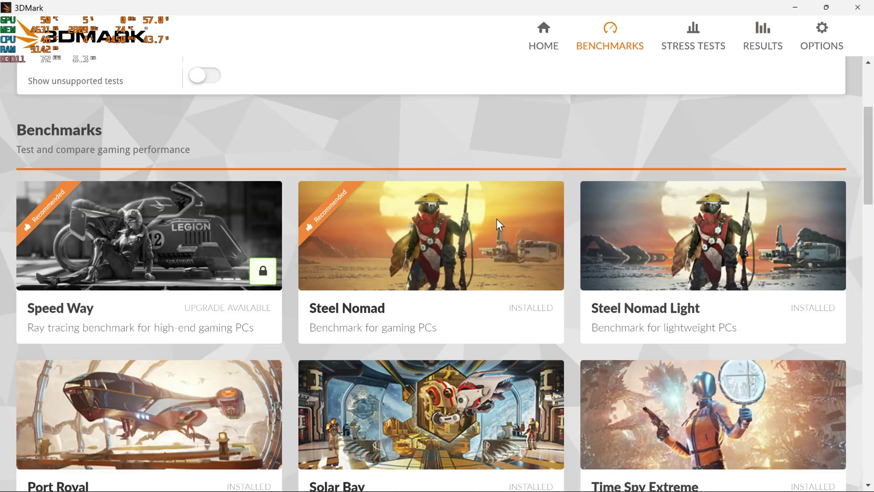
{"action": "scroll", "coordinate": [497, 220], "scroll_direction": "down", "scroll_amount": 3}
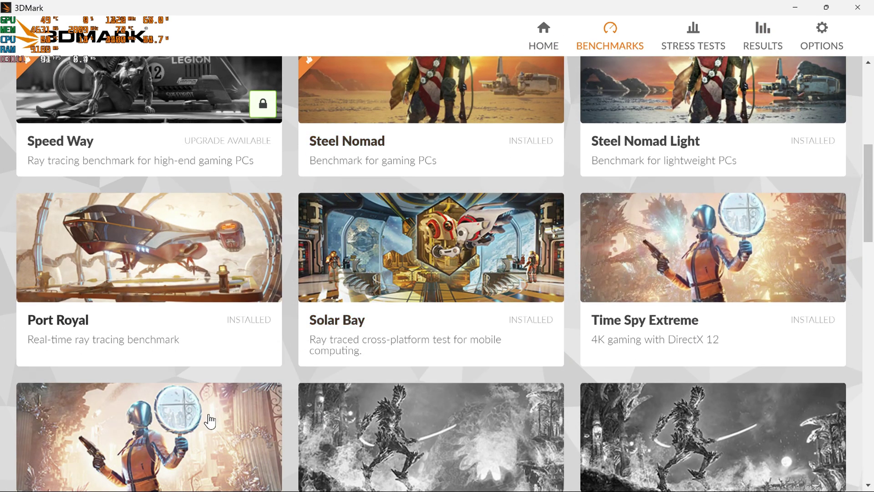
{"action": "left_click", "coordinate": [209, 414]}
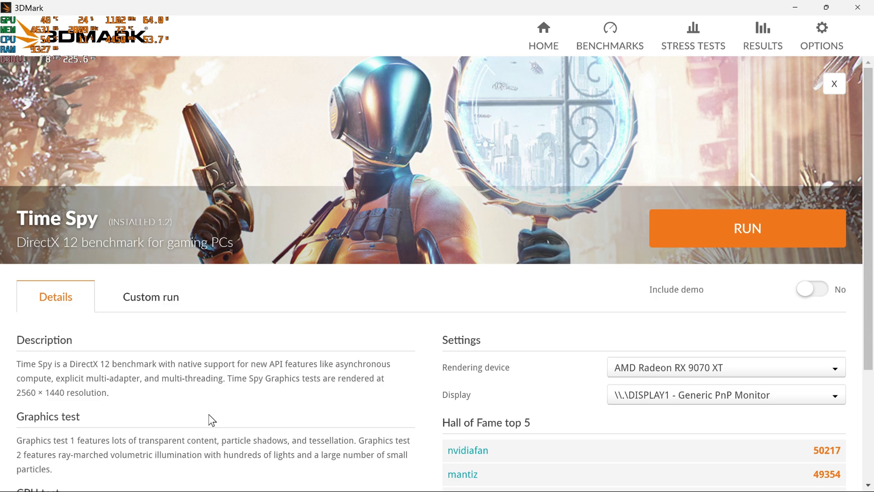
Step: Rerun Time Spy, scoring 24 708 overall, graphics 31 881 and CPU 10 862
{"action": "left_click", "coordinate": [718, 240]}
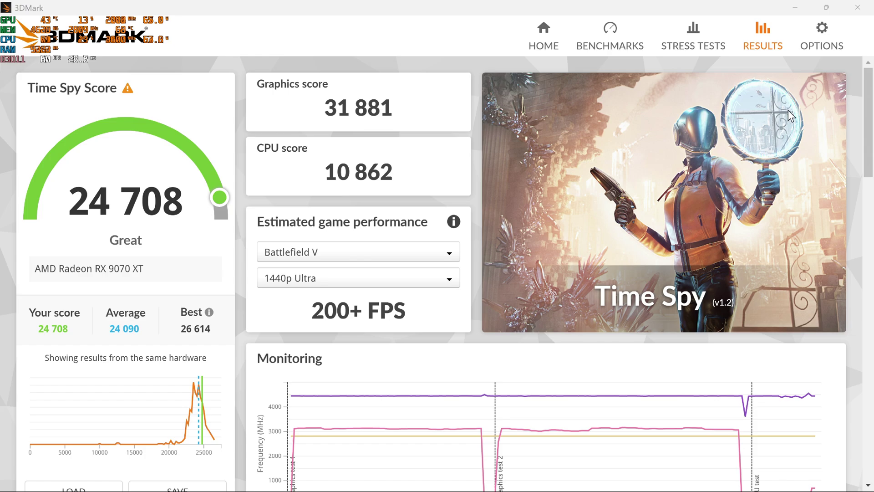
Step: Minimize 3DMark so Adrenalin's Tuning page (Fast Timing, 2824 MHz, 10% power) shows again
{"action": "left_click", "coordinate": [792, 5]}
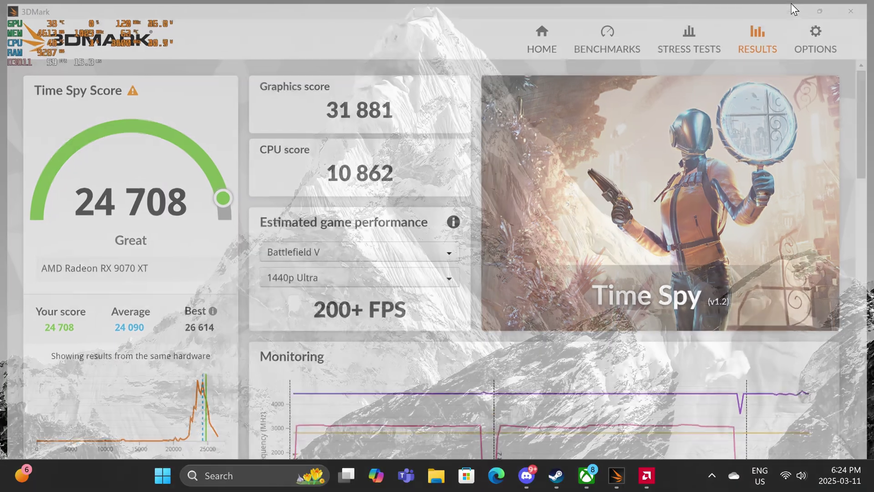
{"action": "left_click", "coordinate": [655, 470]}
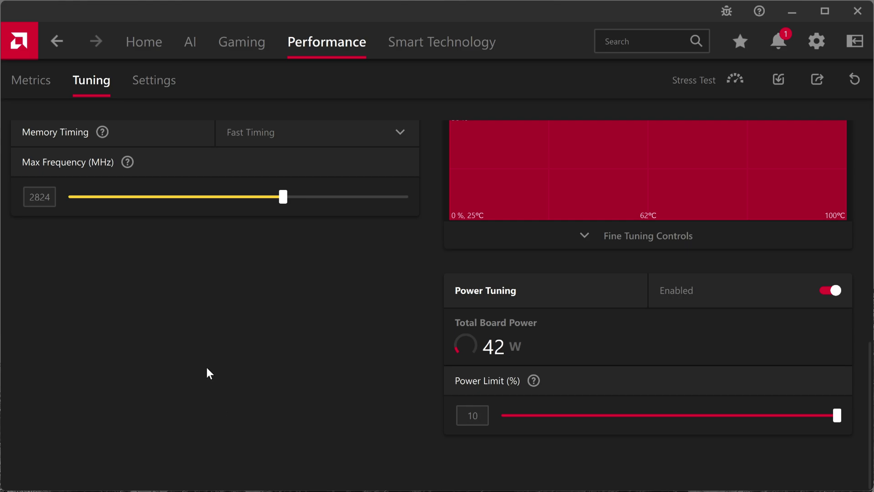
{"action": "scroll", "coordinate": [208, 370], "scroll_direction": "up", "scroll_amount": 10}
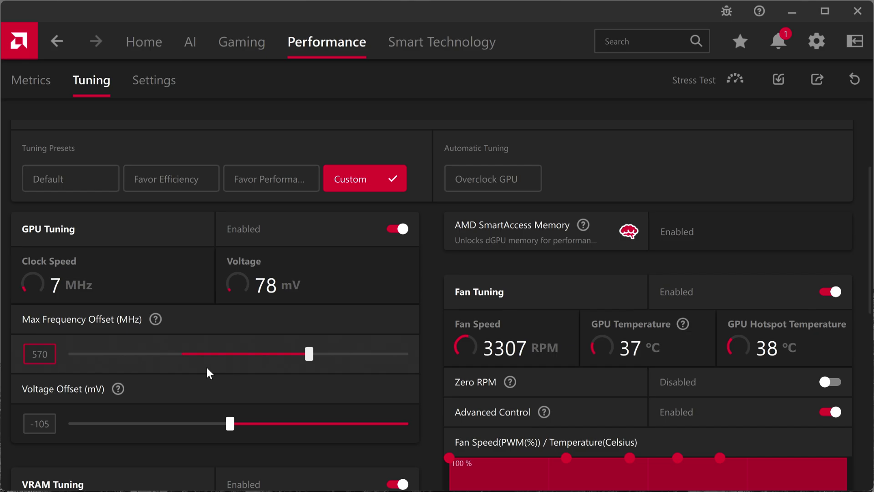
{"action": "left_click", "coordinate": [799, 14]}
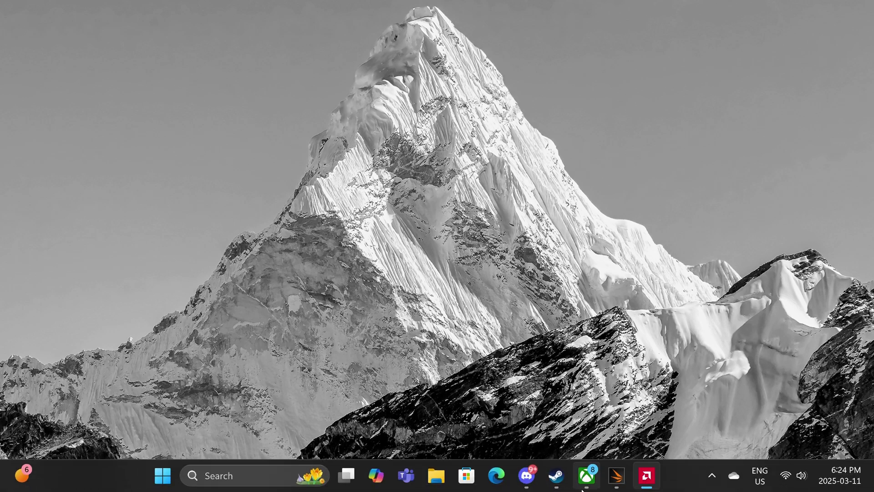
Step: Move from Forza Horizon 5's graphics settings to the Video settings
{"action": "left_click", "coordinate": [586, 473]}
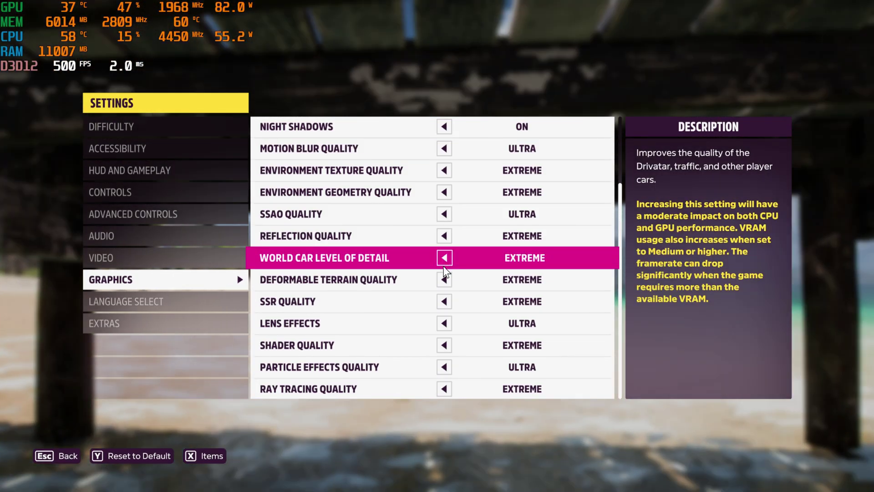
{"action": "scroll", "coordinate": [431, 346], "scroll_direction": "up", "scroll_amount": 4}
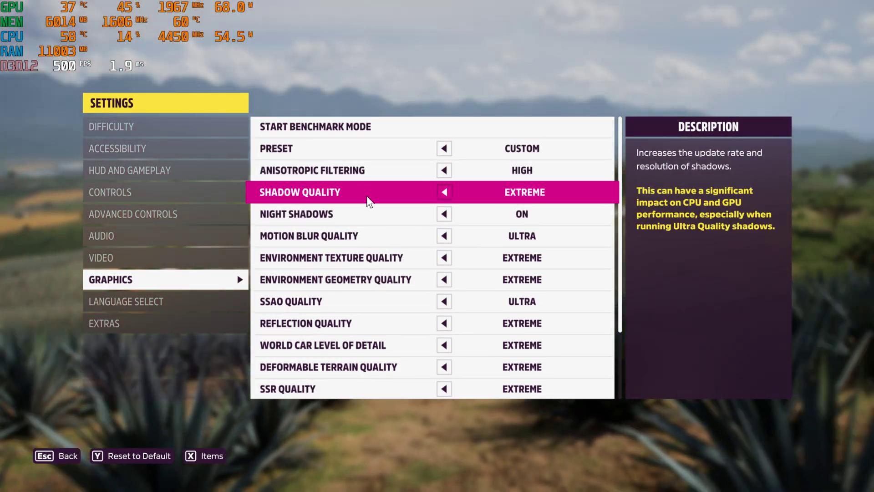
{"action": "scroll", "coordinate": [367, 198], "scroll_direction": "down", "scroll_amount": 4}
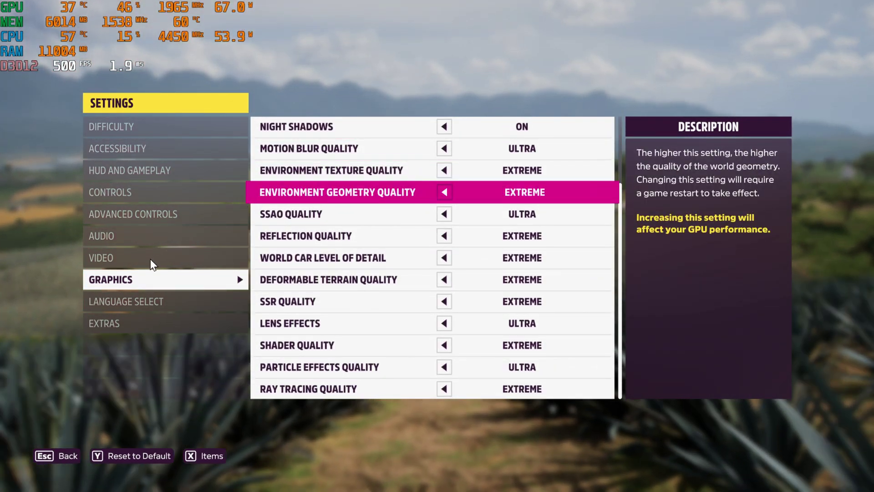
{"action": "key", "text": "Escape"}
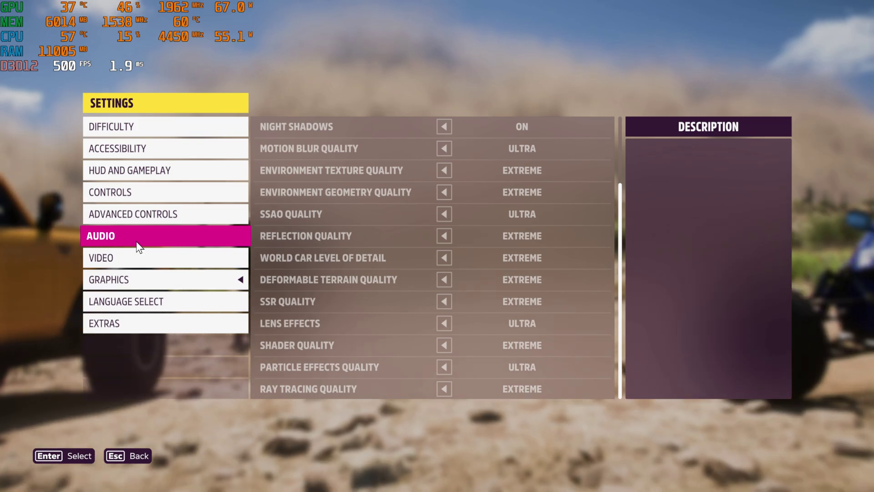
{"action": "left_click", "coordinate": [131, 257]}
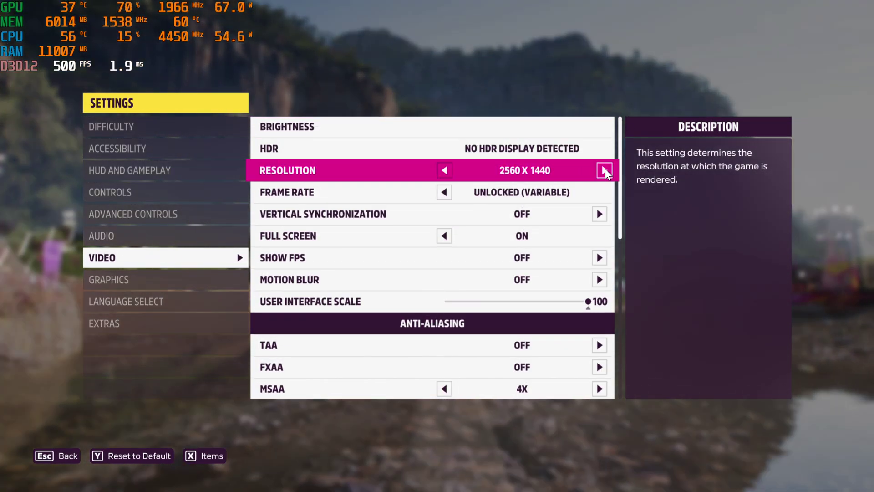
Step: Raise the video resolution to 3840 x 2160 and review the remaining video options
{"action": "left_click", "coordinate": [604, 170]}
{"action": "left_click", "coordinate": [604, 170]}
{"action": "left_click", "coordinate": [604, 170]}
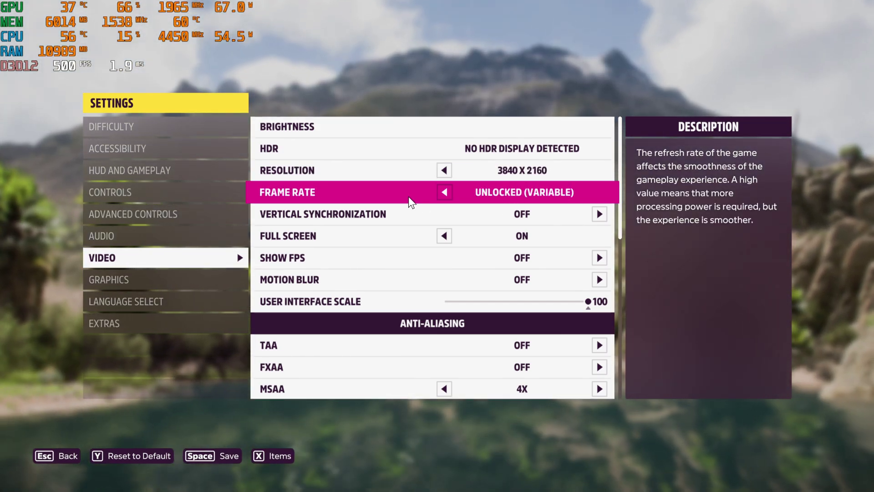
{"action": "scroll", "coordinate": [527, 232], "scroll_direction": "down", "scroll_amount": 2}
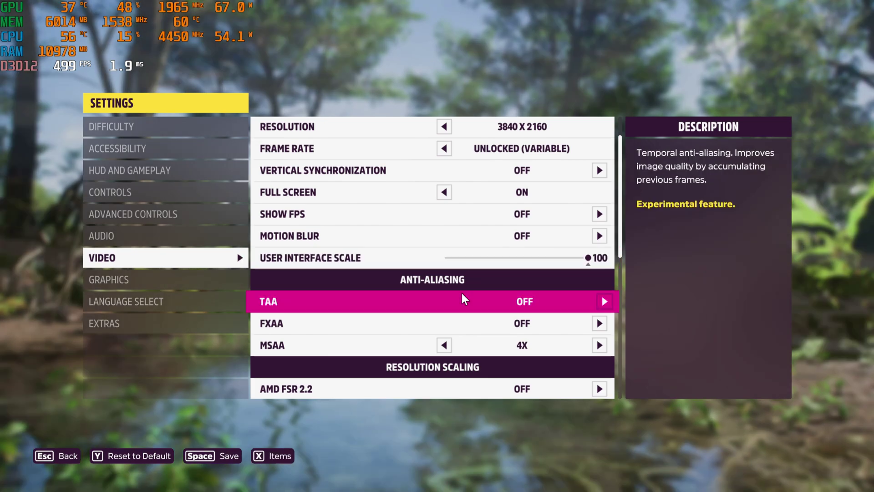
{"action": "scroll", "coordinate": [428, 331], "scroll_direction": "down", "scroll_amount": 1}
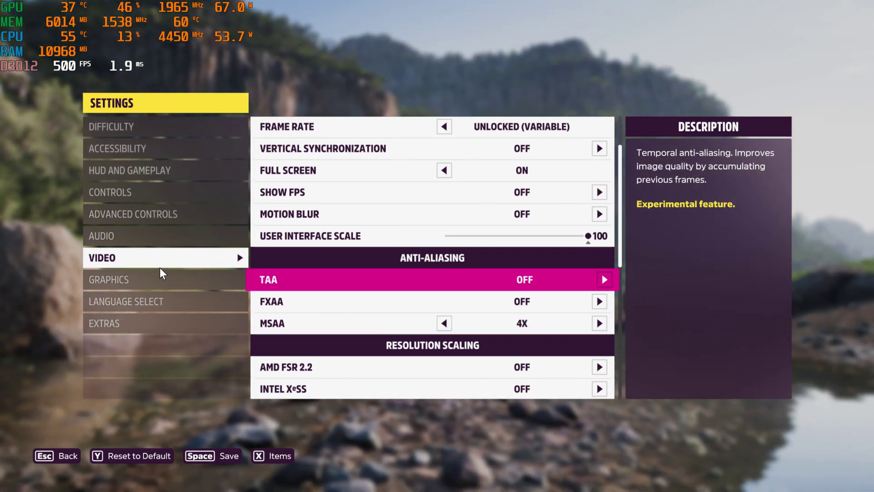
Step: Save and keep the changed video settings
{"action": "left_click", "coordinate": [160, 268]}
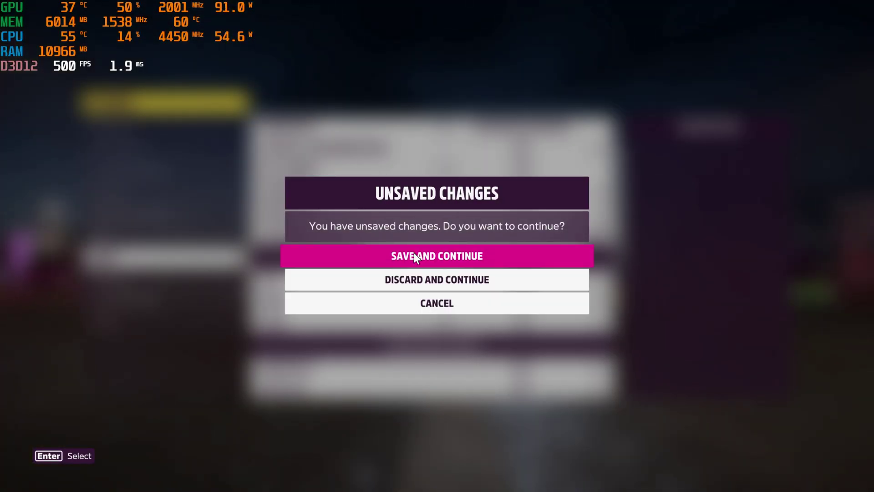
{"action": "left_click", "coordinate": [415, 255]}
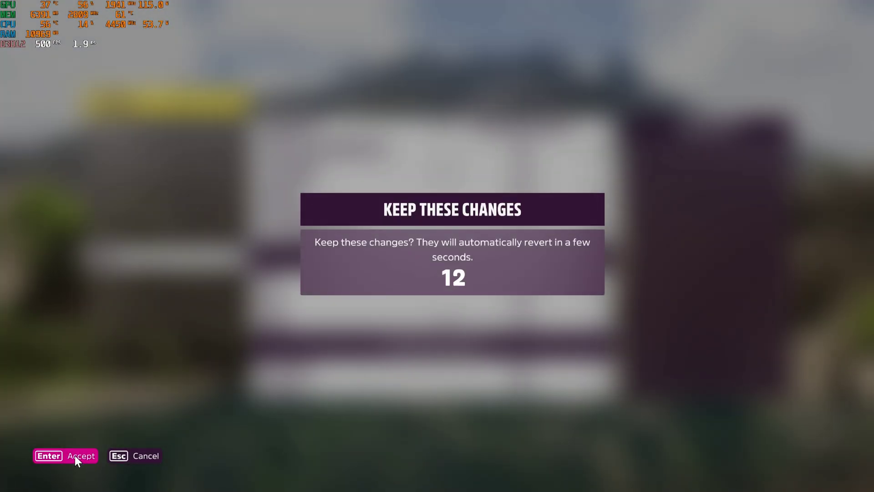
{"action": "left_click", "coordinate": [74, 455]}
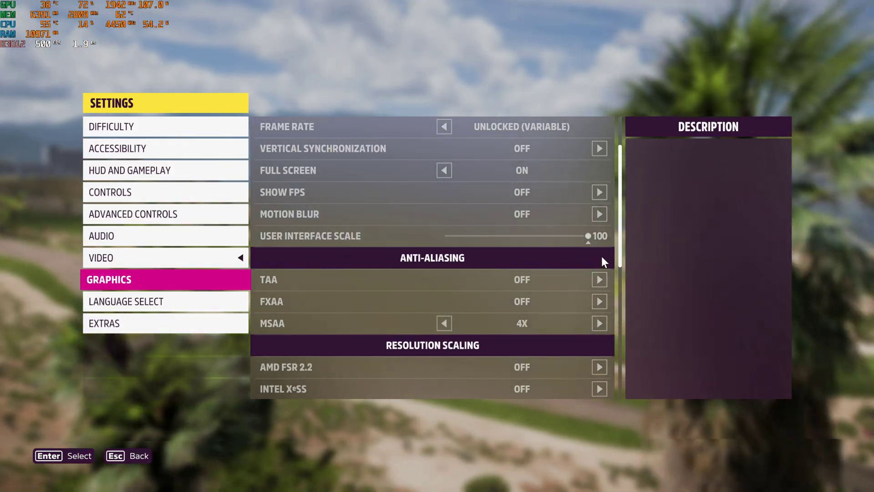
{"action": "left_click_drag", "start_coordinate": [619, 254], "coordinate": [622, 223]}
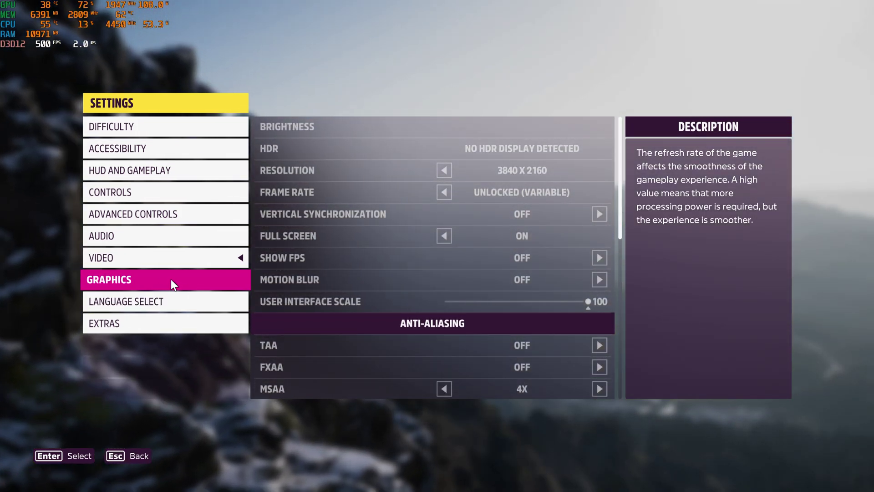
Step: Launch Forza Horizon 5's Benchmark Mode from the Graphics settings and confirm it
{"action": "left_click", "coordinate": [171, 279]}
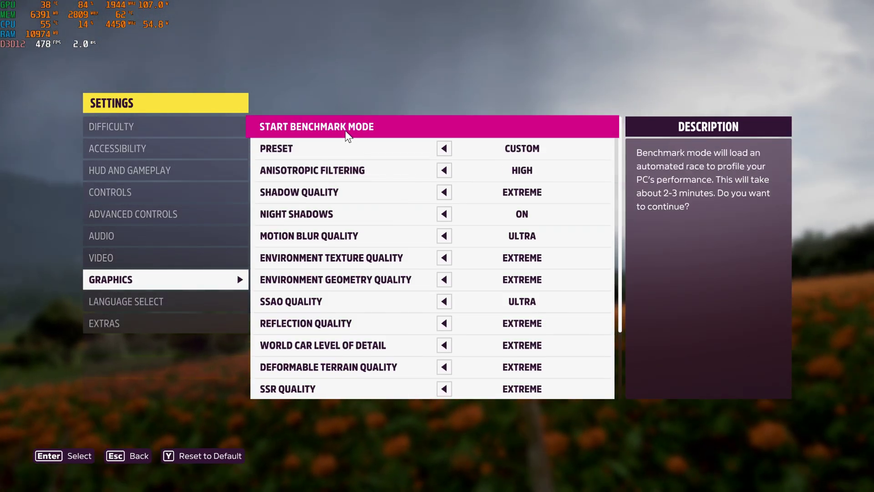
{"action": "left_click", "coordinate": [345, 133]}
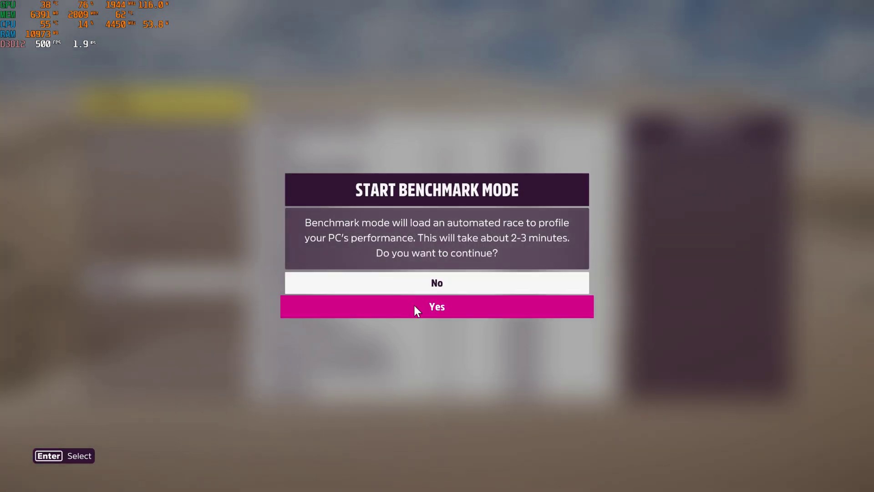
{"action": "left_click", "coordinate": [414, 310]}
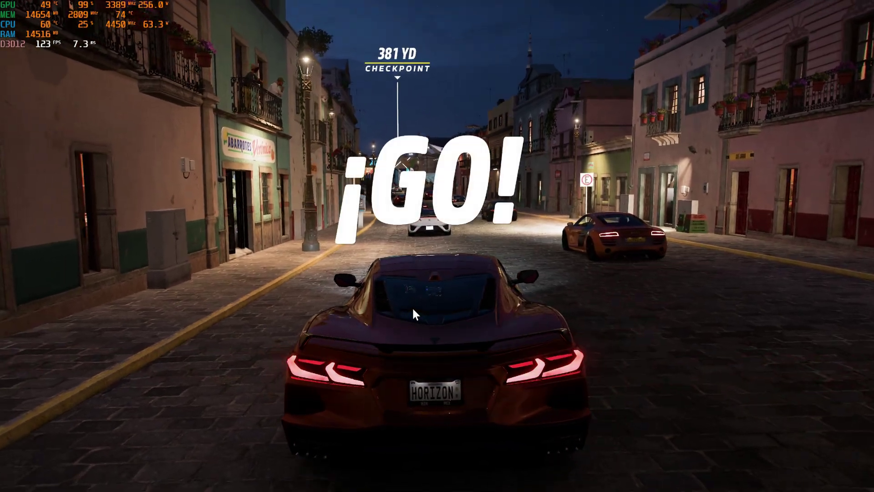
Step: Run the benchmark race through the wet town streets using throttle, steer and brake keys
{"action": "key", "text": "w"}
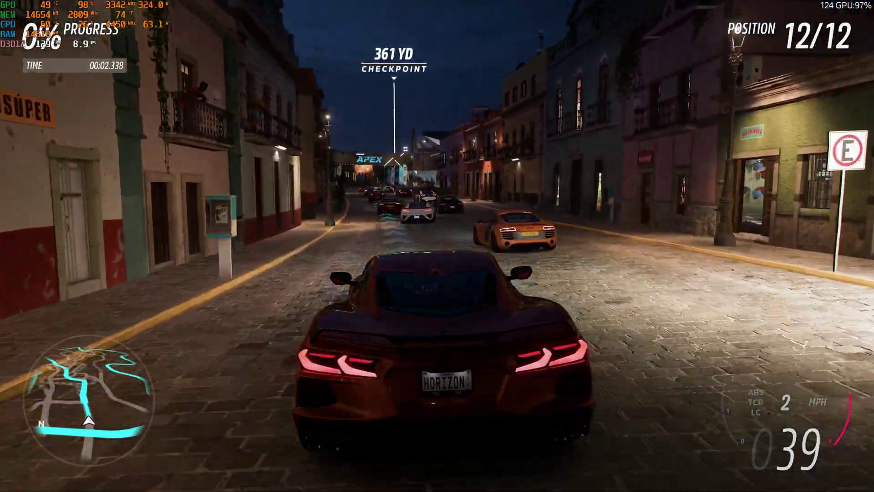
{"action": "key", "text": "w"}
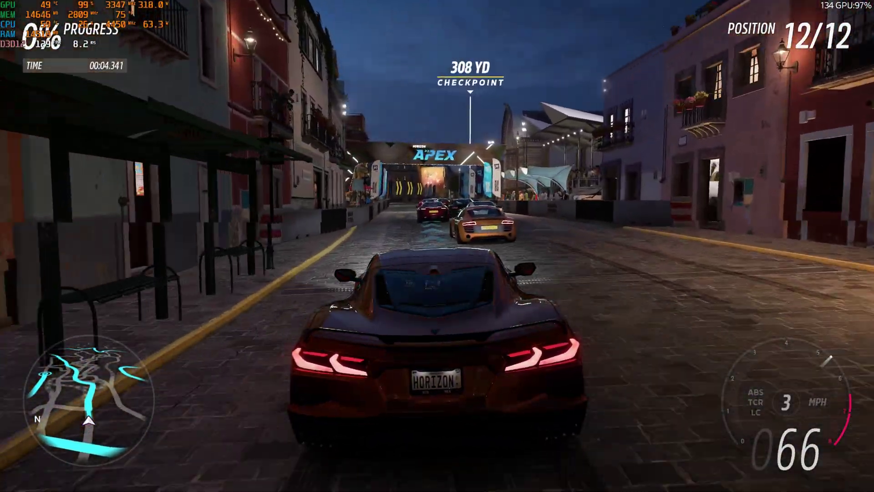
{"action": "key", "text": "w"}
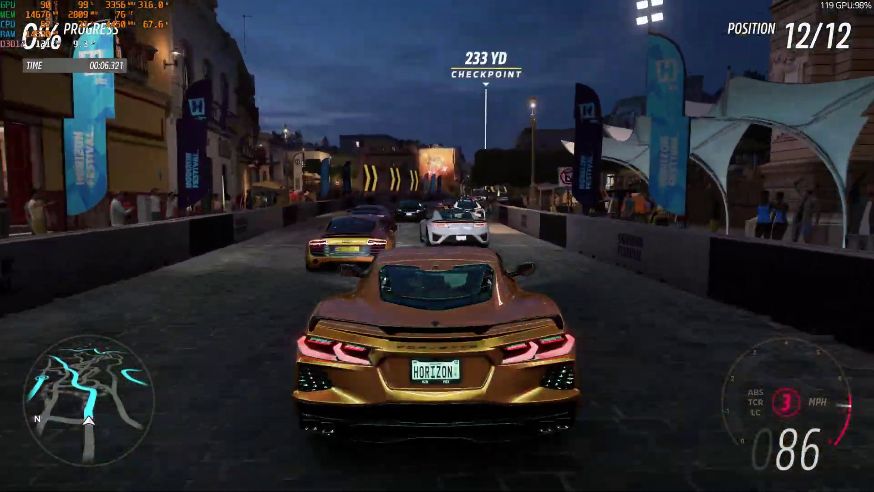
{"action": "key", "text": "w"}
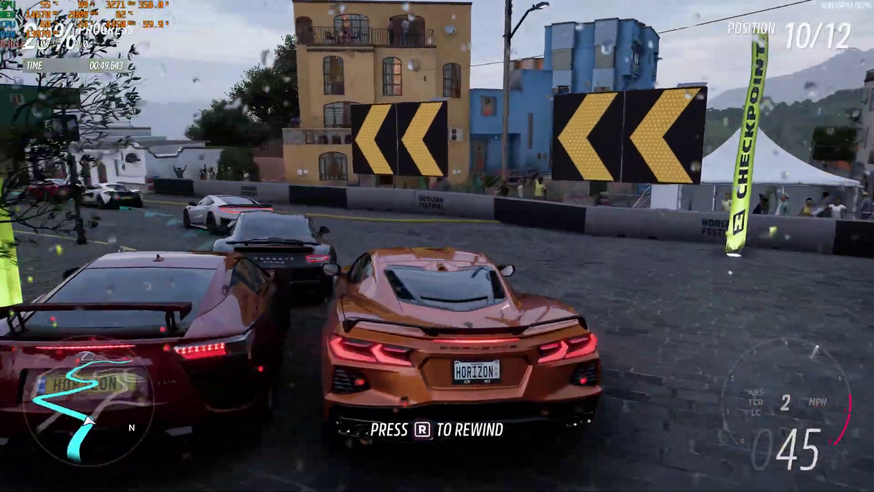
{"action": "key", "text": "a"}
{"action": "key", "text": "w"}
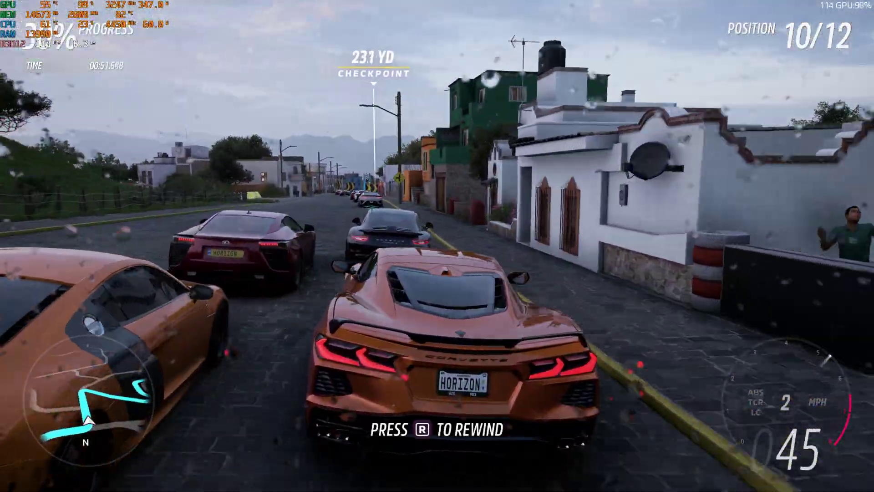
{"action": "key", "text": "w"}
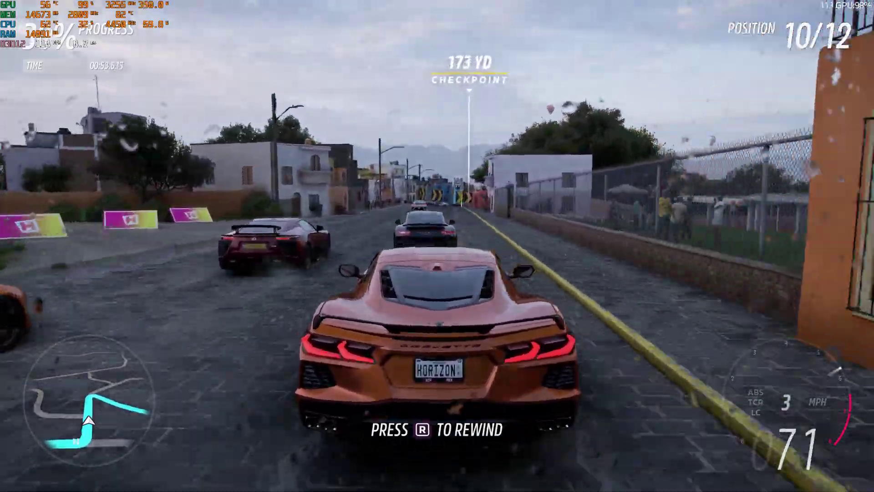
{"action": "key", "text": "w"}
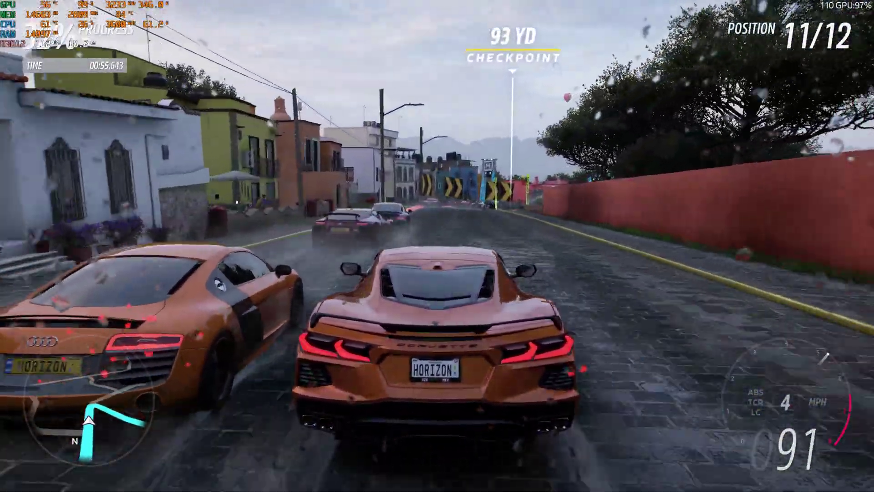
{"action": "key", "text": "w"}
{"action": "key", "text": "s"}
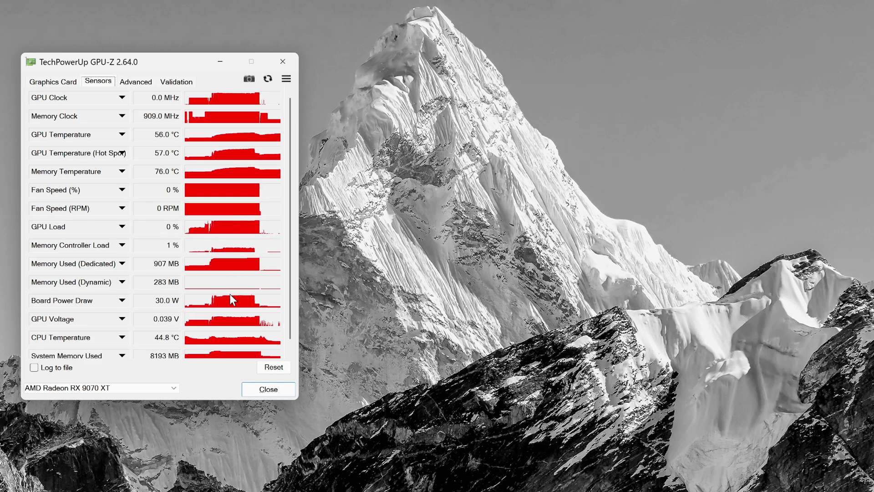
Step: Scroll through the RX 9070 XT sensor readings in GPU-Z
{"action": "scroll", "coordinate": [229, 294], "scroll_direction": "down", "scroll_amount": 1}
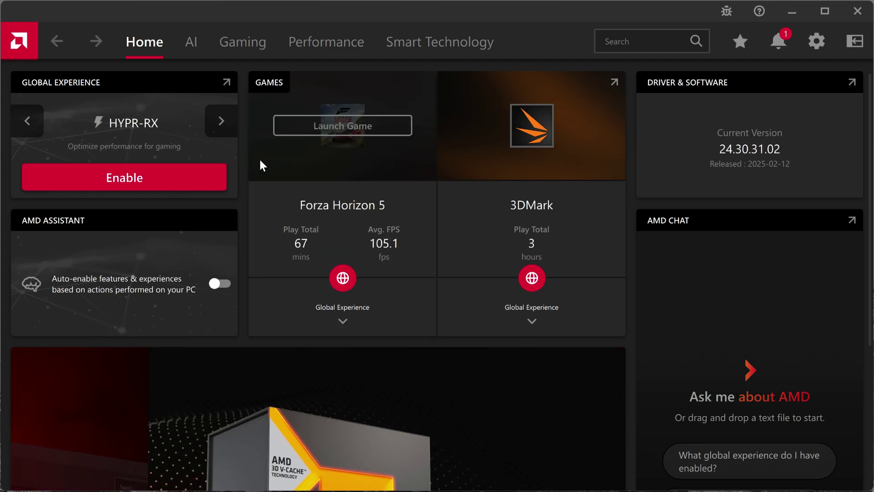
Step: Go to Performance > Tuning and choose Overclock GPU under Automatic Tuning
{"action": "left_click", "coordinate": [317, 48]}
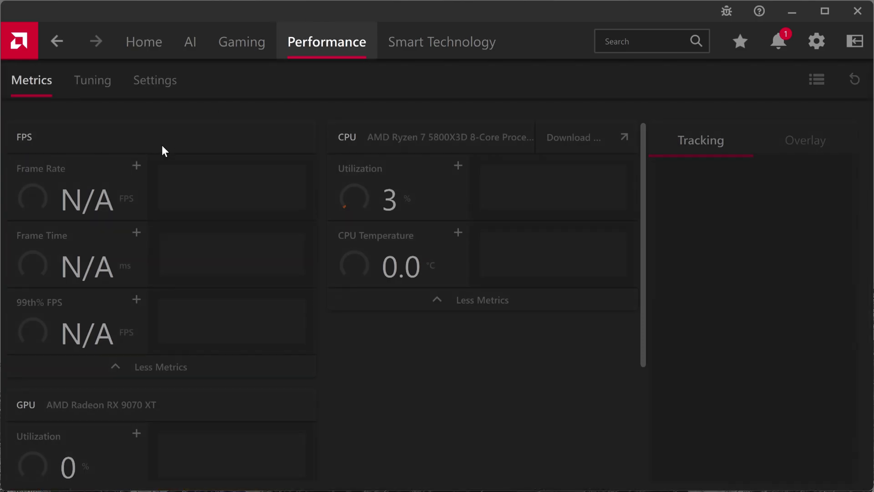
{"action": "left_click", "coordinate": [94, 83]}
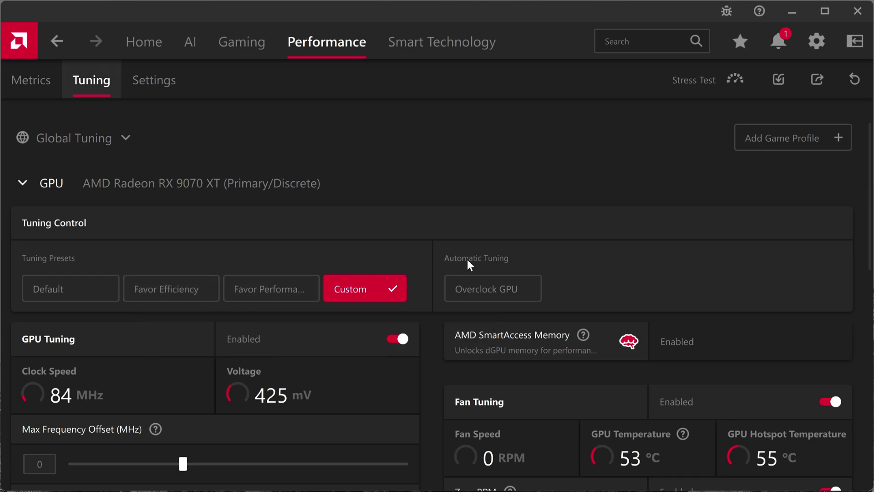
{"action": "left_click", "coordinate": [491, 289]}
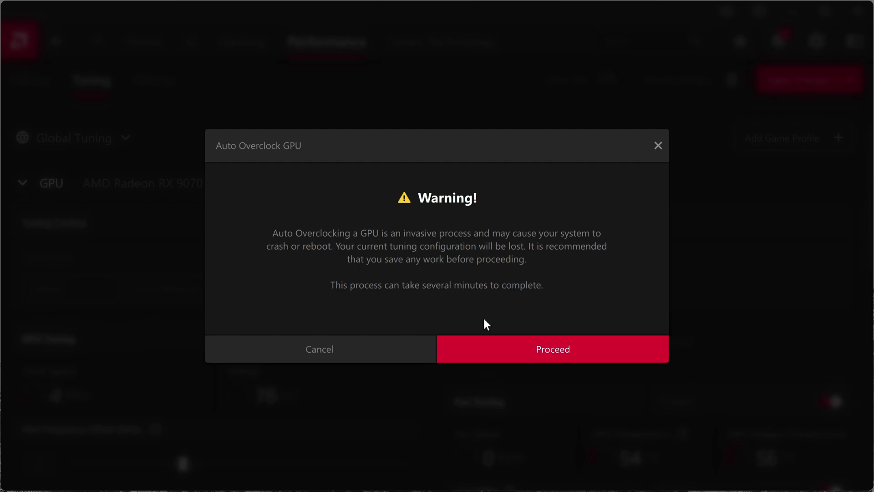
Step: Proceed past the warning and accept the +103 MHz automatic overclock result
{"action": "left_click", "coordinate": [512, 356]}
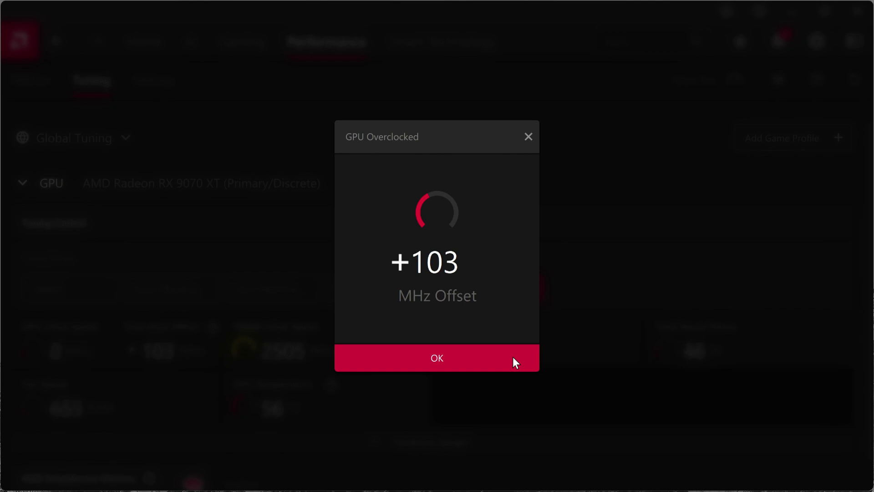
{"action": "left_click", "coordinate": [492, 359]}
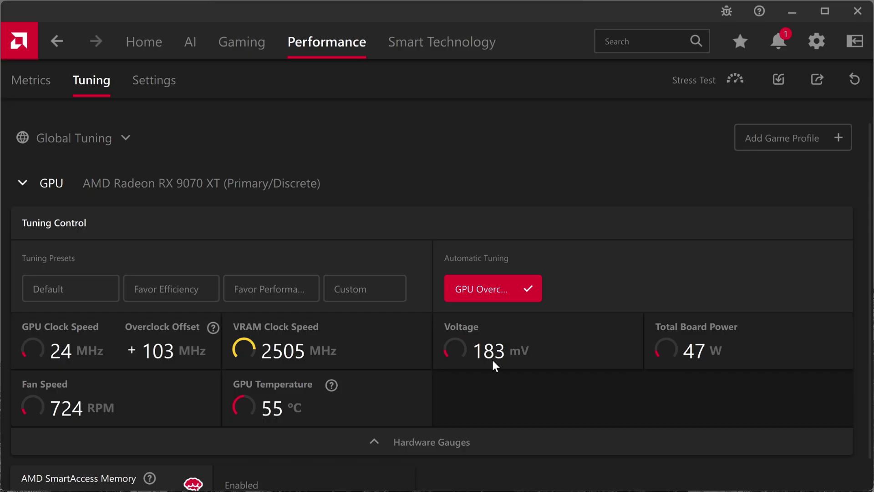
Step: Return to Forza Horizon 5, review the Video options, then the Custom graphics quality settings
{"action": "left_click", "coordinate": [792, 12]}
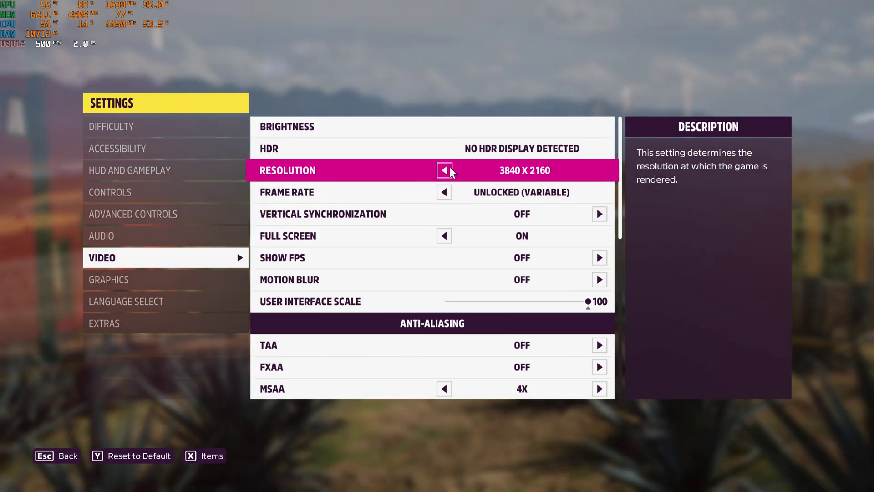
{"action": "scroll", "coordinate": [469, 191], "scroll_direction": "down", "scroll_amount": 2}
{"action": "scroll", "coordinate": [468, 191], "scroll_direction": "down", "scroll_amount": 3}
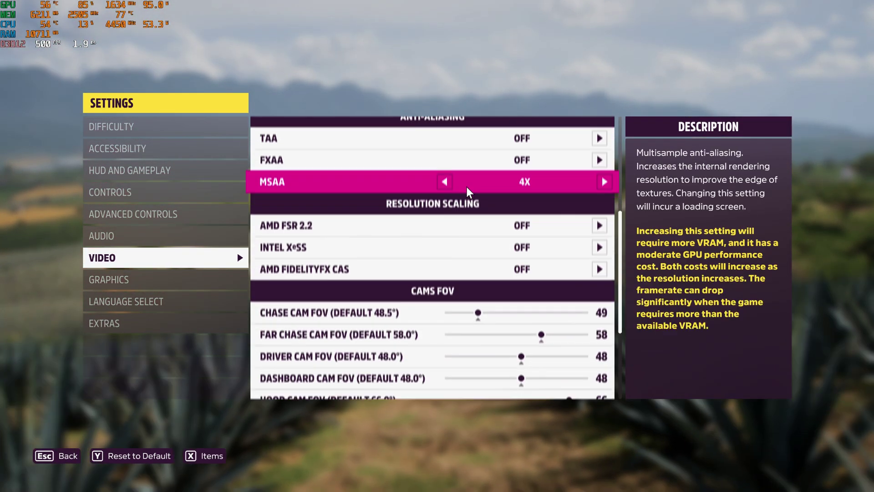
{"action": "scroll", "coordinate": [410, 255], "scroll_direction": "up", "scroll_amount": 5}
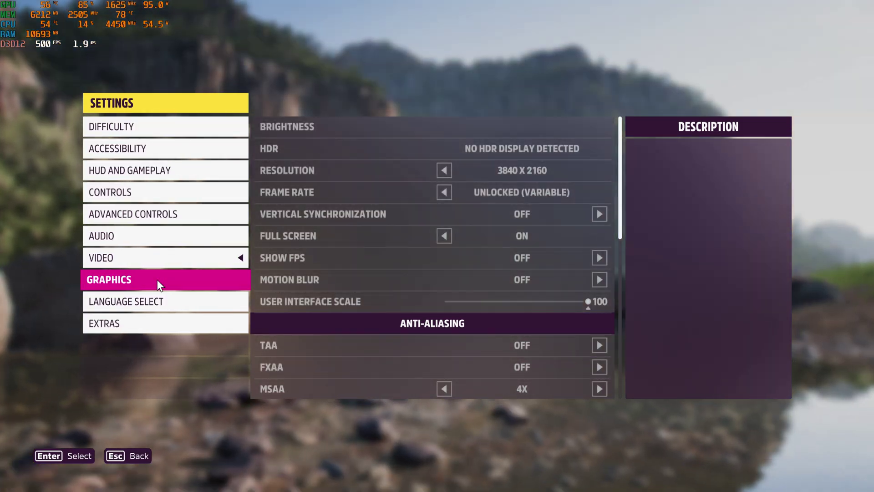
{"action": "left_click", "coordinate": [157, 279]}
{"action": "scroll", "coordinate": [382, 273], "scroll_direction": "down", "scroll_amount": 3}
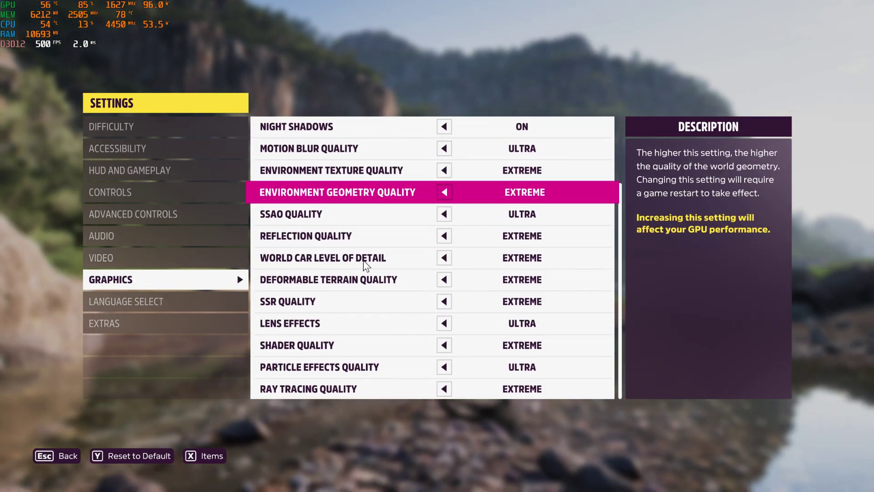
{"action": "scroll", "coordinate": [380, 272], "scroll_direction": "up", "scroll_amount": 3}
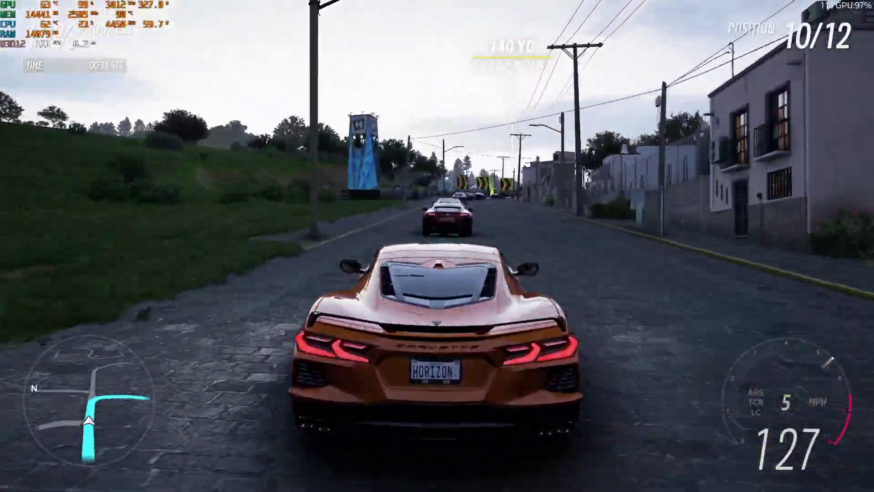
Step: Brake and steer the Corvette through the rain-wet right and left bends
{"action": "key", "text": "s"}
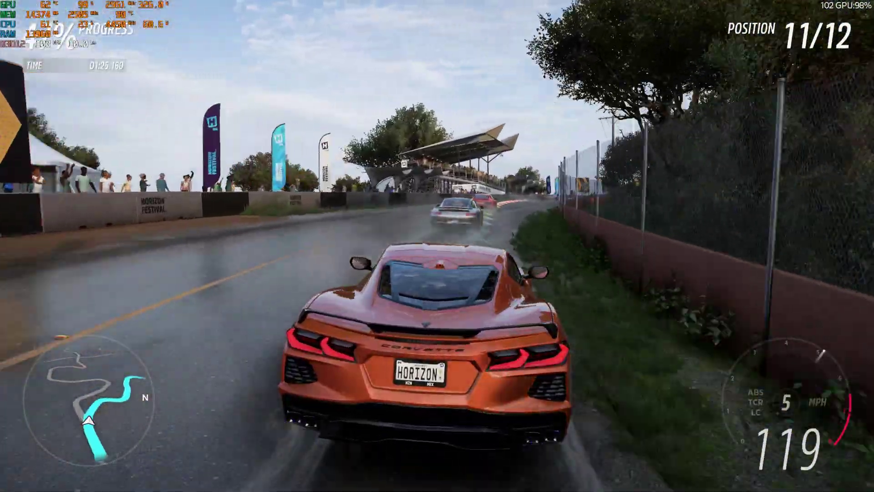
{"action": "key", "text": "s"}
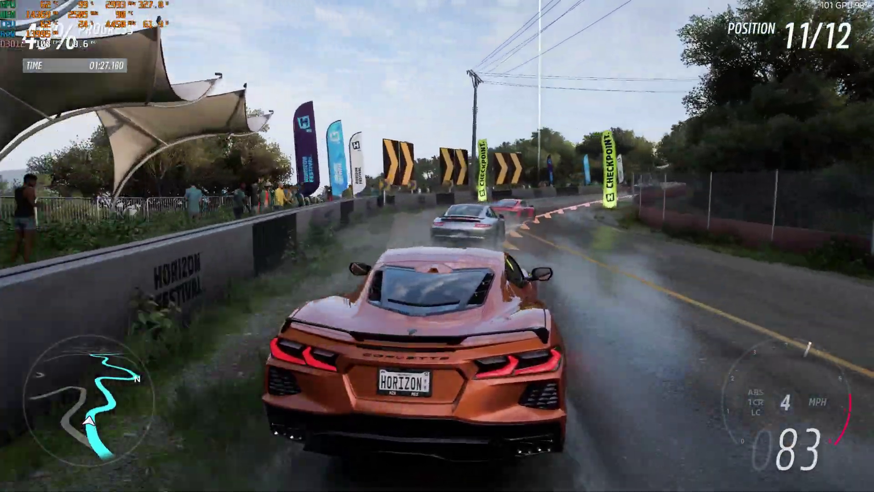
{"action": "key", "text": "a"}
{"action": "key", "text": "s"}
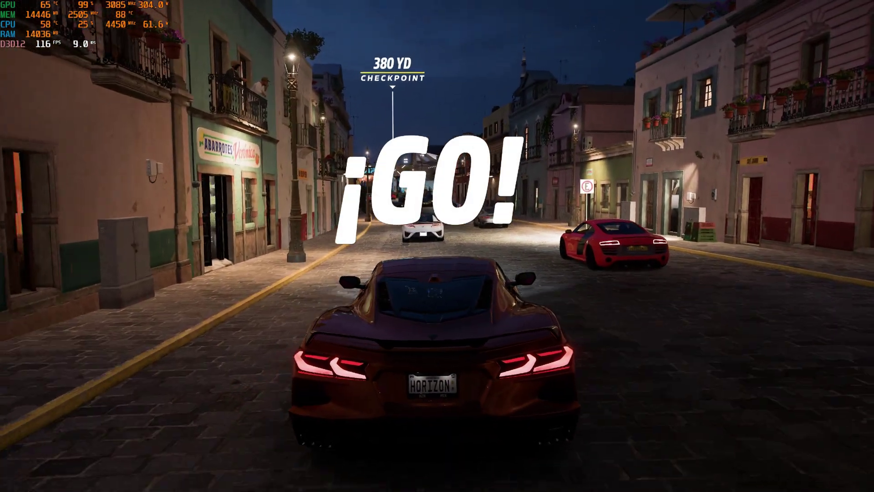
Step: Accelerate from the start line and brake toward the first checkpoint corner
{"action": "key", "text": "w"}
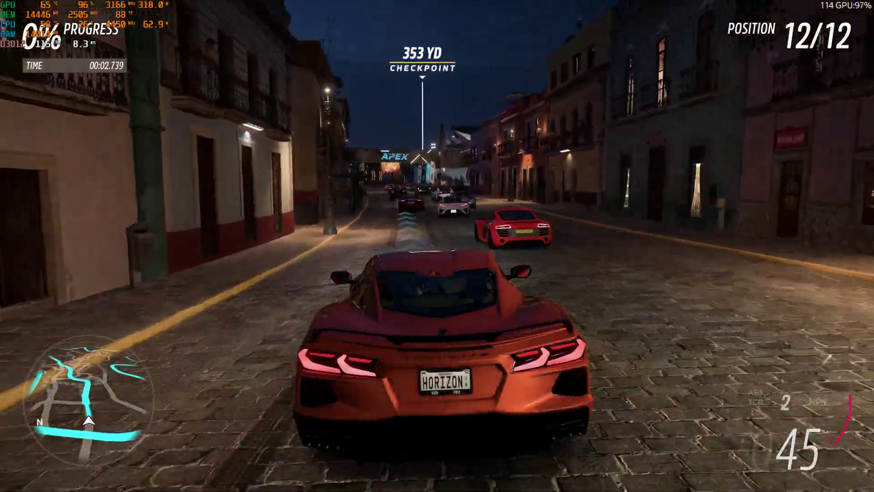
{"action": "key", "text": "w"}
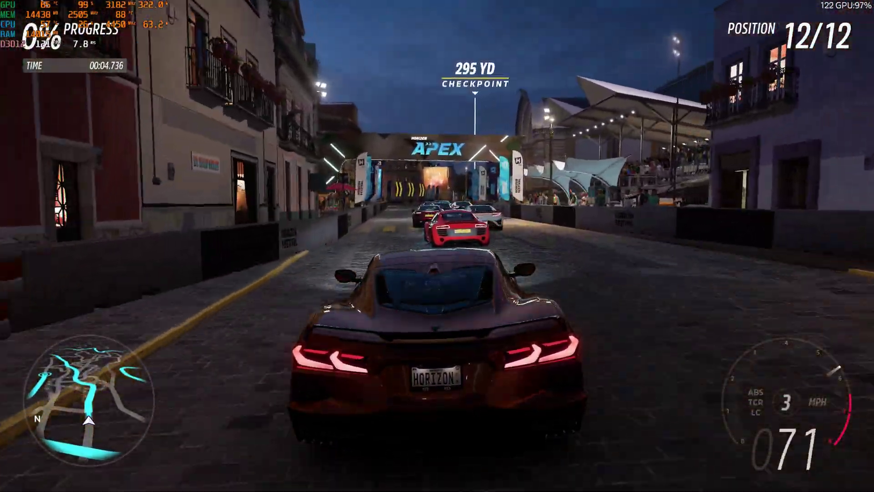
{"action": "key", "text": "w"}
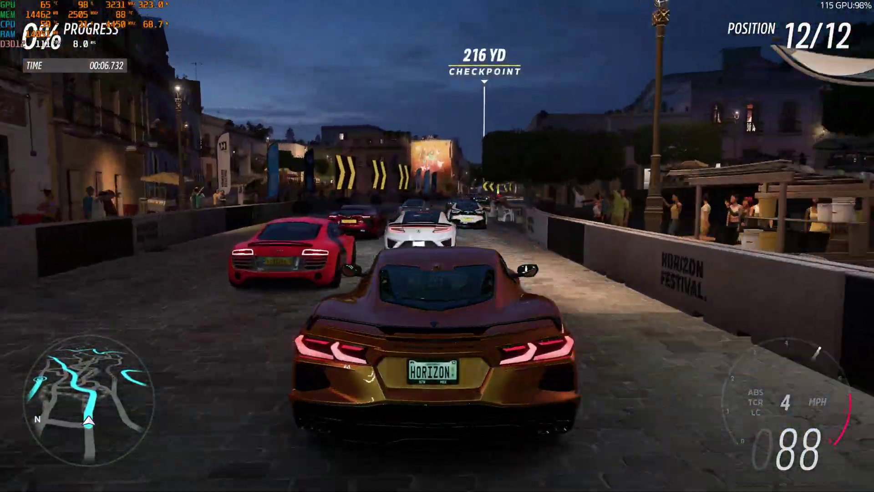
{"action": "key", "text": "w"}
{"action": "key", "text": "d"}
{"action": "key", "text": "w"}
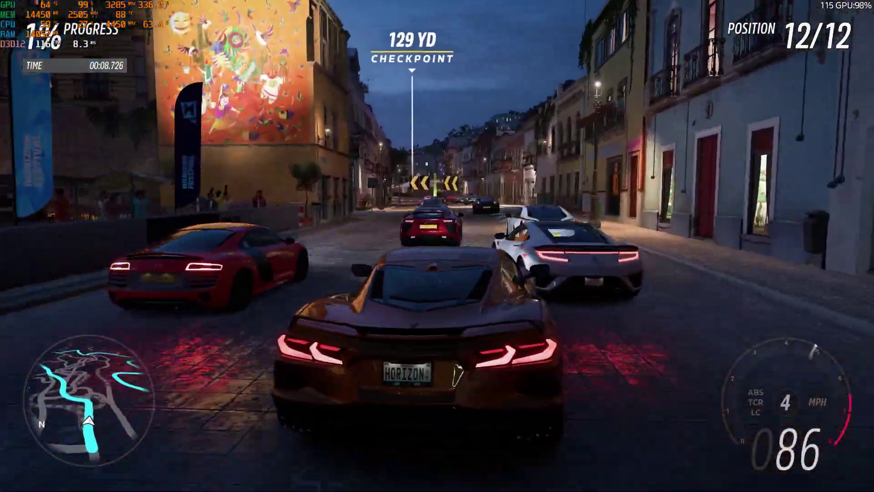
{"action": "key", "text": "w"}
{"action": "key", "text": "s"}
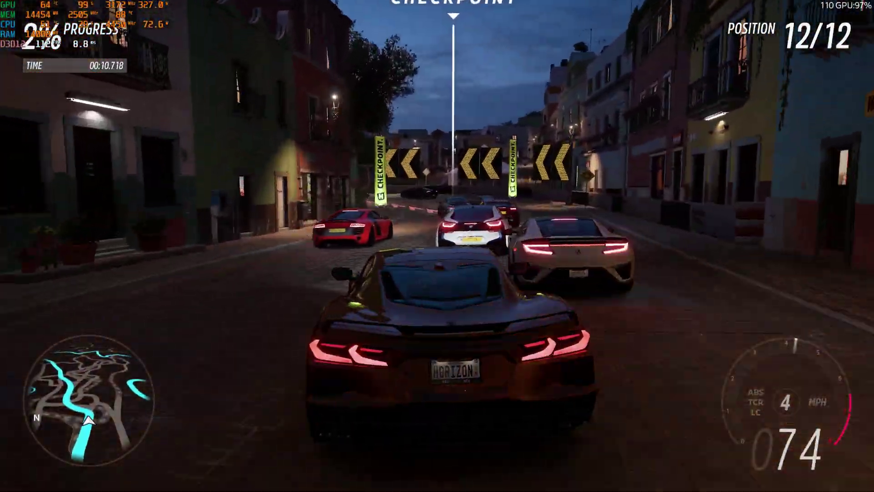
{"action": "key", "text": "s"}
Step: Steer left around the chevron corner and drive through the next checkpoint
{"action": "key", "text": "a"}
{"action": "key", "text": "a"}
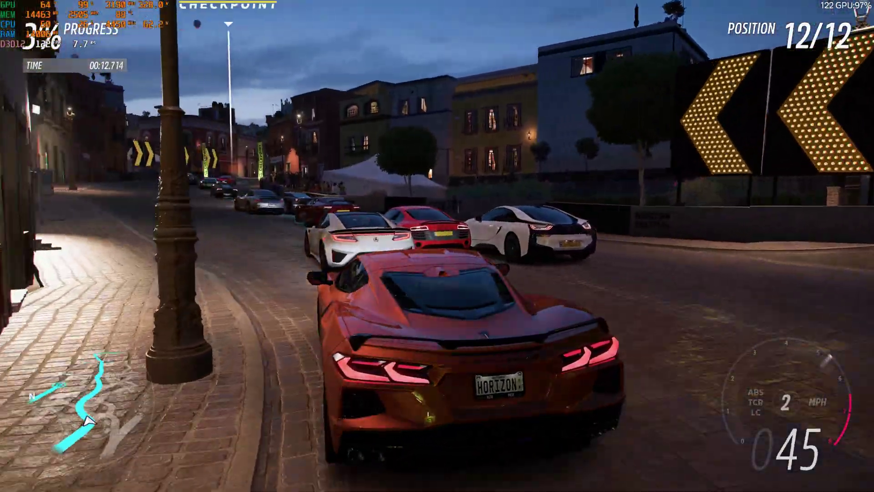
{"action": "key", "text": "w"}
{"action": "key", "text": "w"}
{"action": "key", "text": "a"}
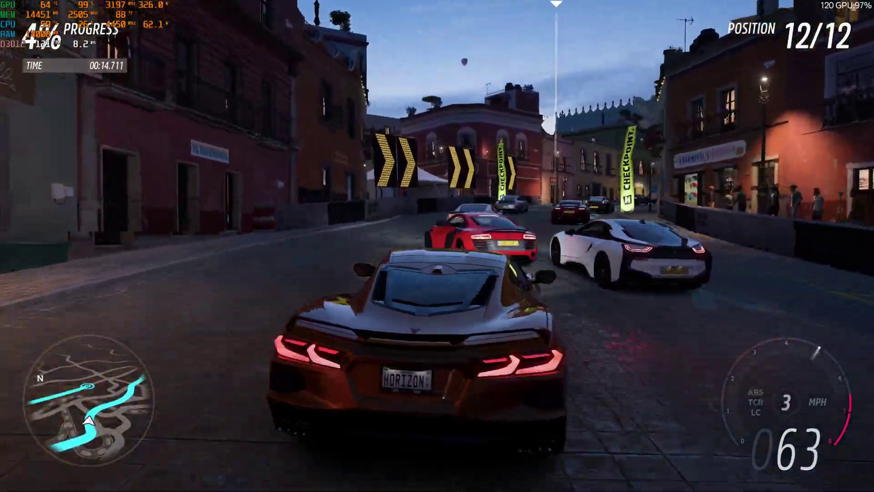
{"action": "key", "text": "w"}
{"action": "key", "text": "a"}
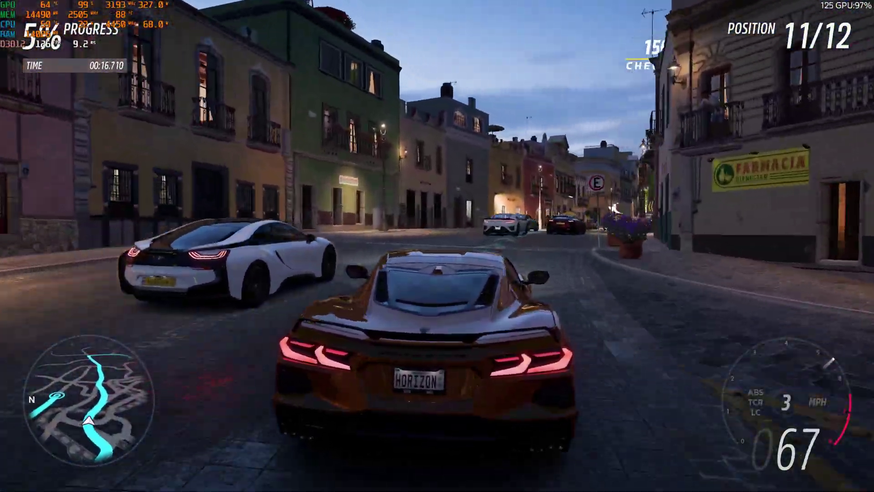
{"action": "key", "text": "w"}
{"action": "key", "text": "d"}
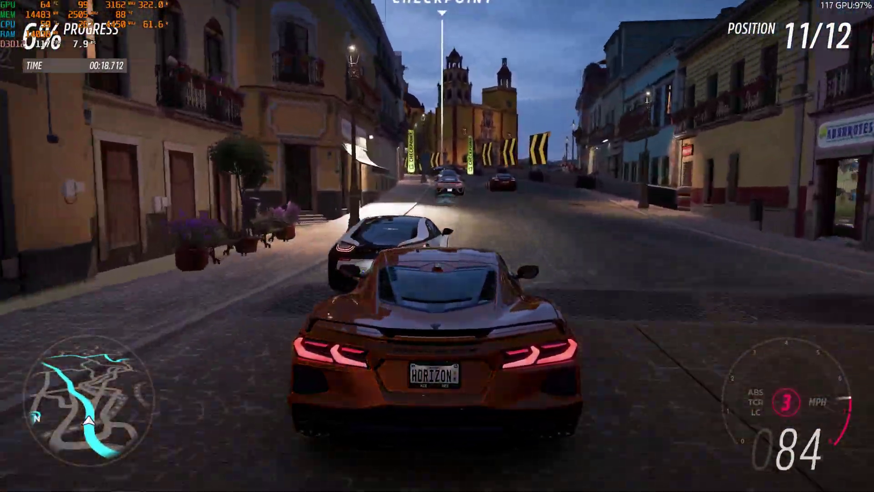
{"action": "key", "text": "w"}
{"action": "key", "text": "a"}
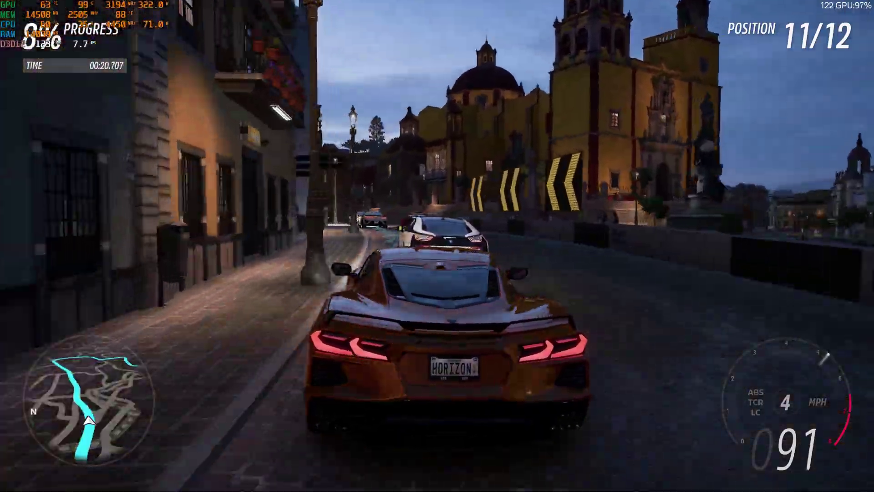
Step: Round the left bend, climb the uphill street and overtake the i8
{"action": "key", "text": "w"}
{"action": "key", "text": "a"}
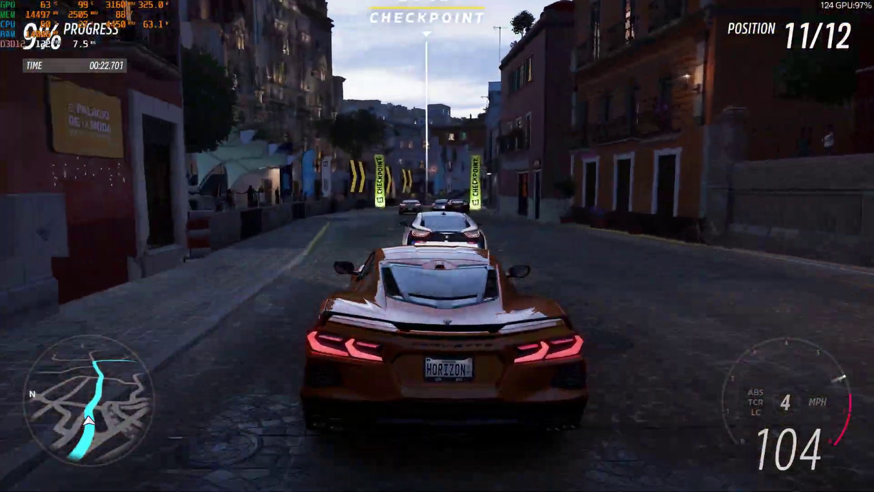
{"action": "key", "text": "w"}
{"action": "key", "text": "d"}
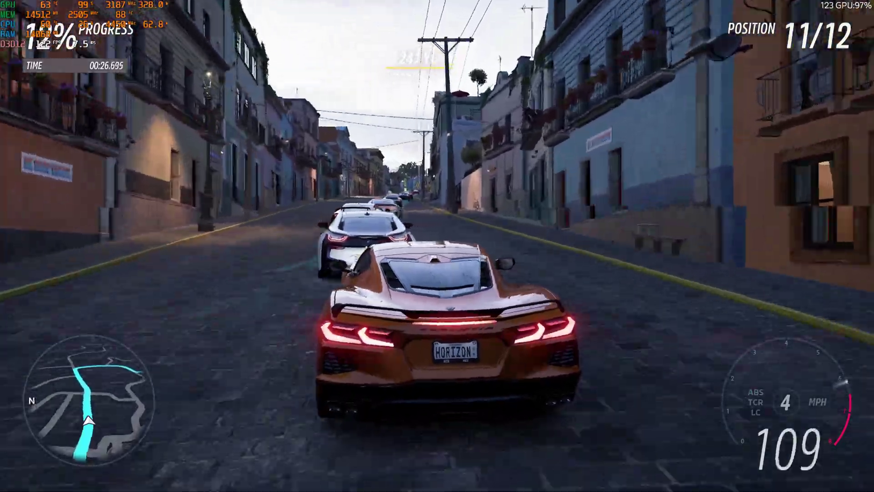
{"action": "key", "text": "w"}
{"action": "key", "text": "a"}
{"action": "key", "text": "w"}
{"action": "key", "text": "d"}
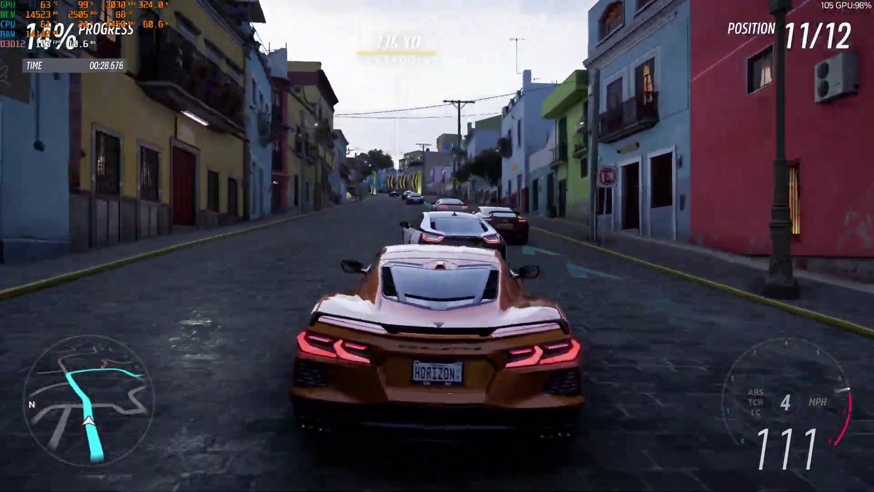
{"action": "key", "text": "w"}
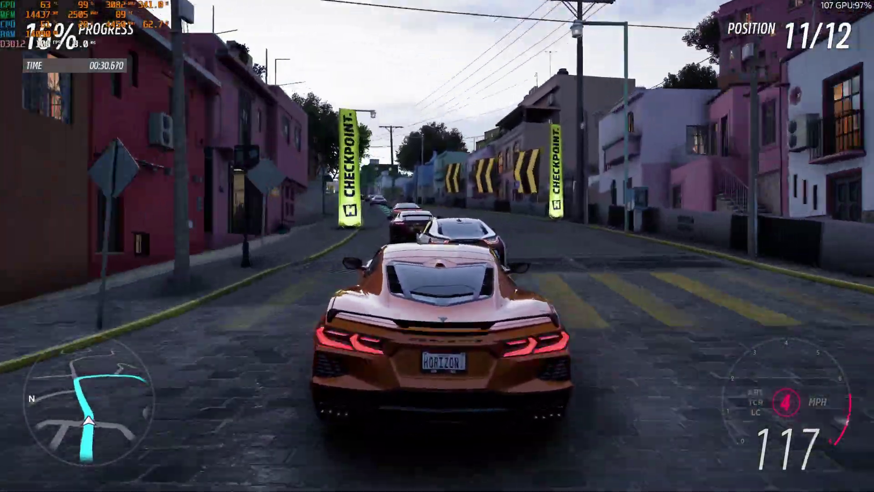
{"action": "key", "text": "w"}
{"action": "key", "text": "d"}
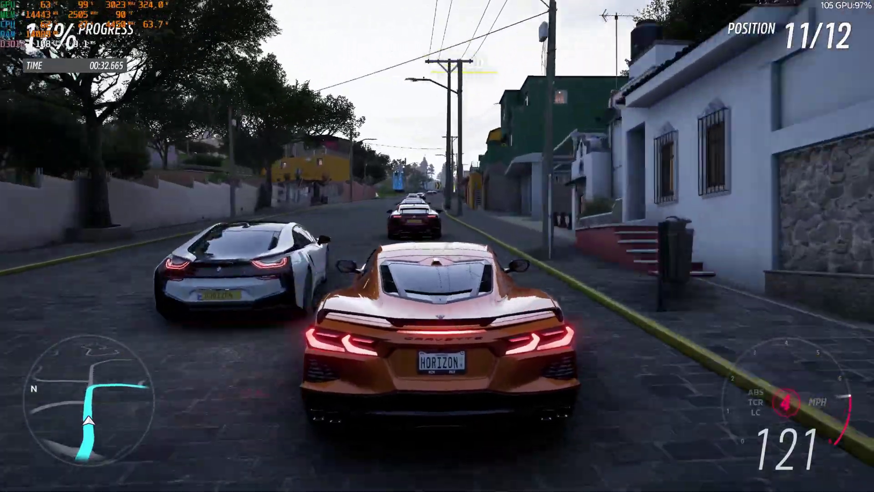